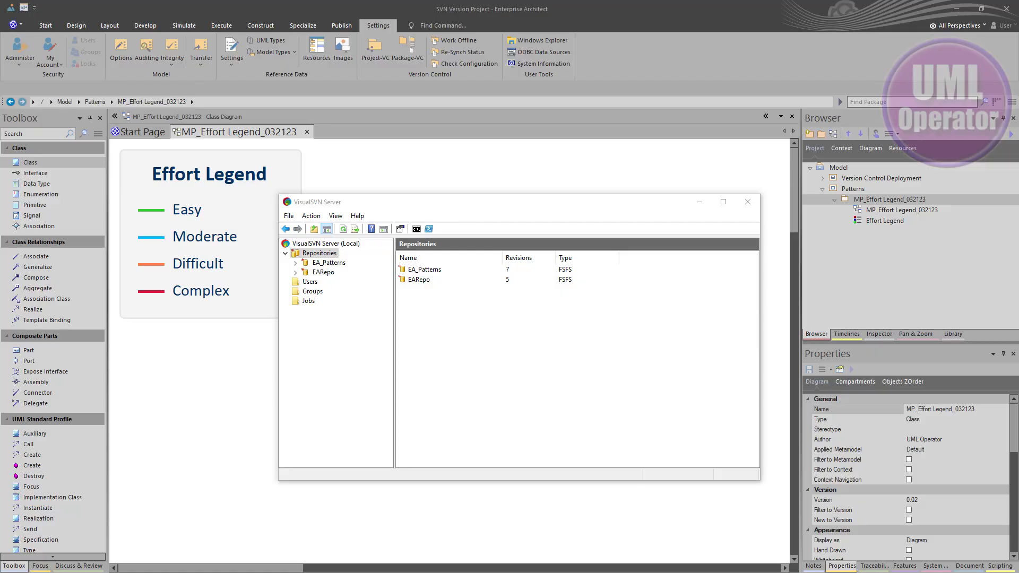
# Start a new regular FSFS repository in VisualSVN Server and name it ModelPatterns
pyautogui.moveTo(497, 205)
pyautogui.mouseDown()
pyautogui.moveTo(455, 201)
pyautogui.moveTo(489, 199)
pyautogui.mouseUp()
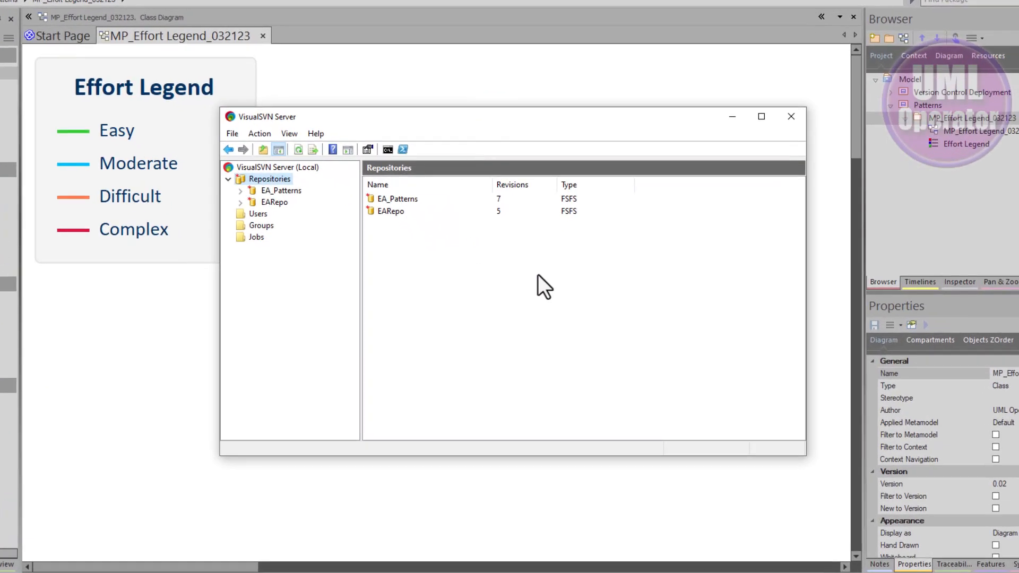
pyautogui.rightClick(272, 182)
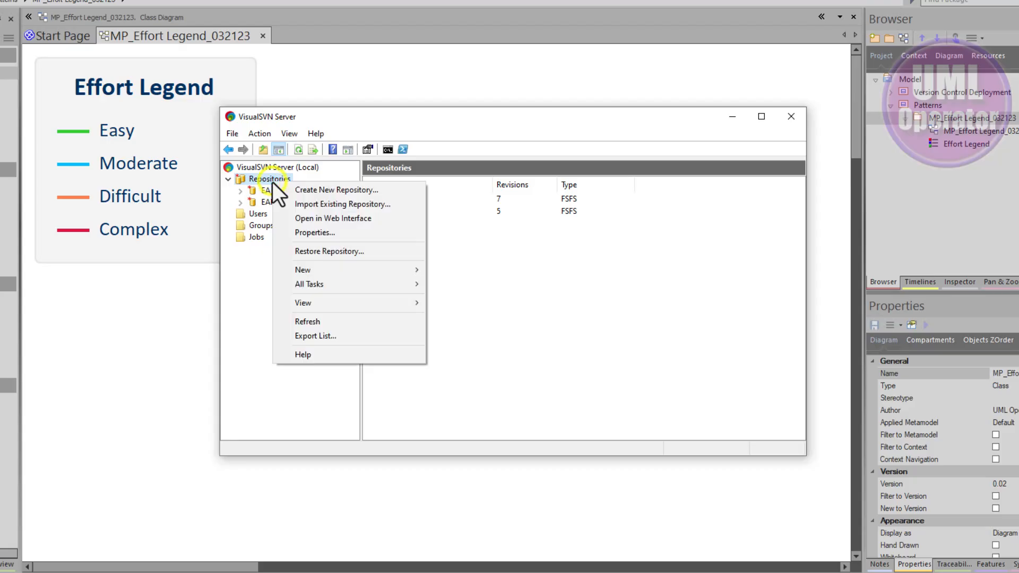
pyautogui.click(332, 191)
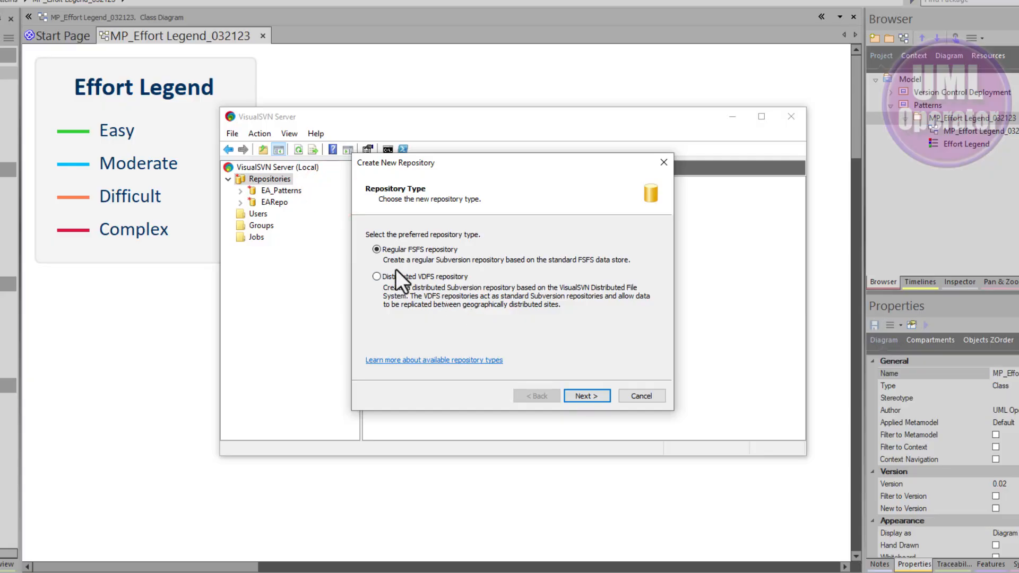
pyautogui.click(583, 400)
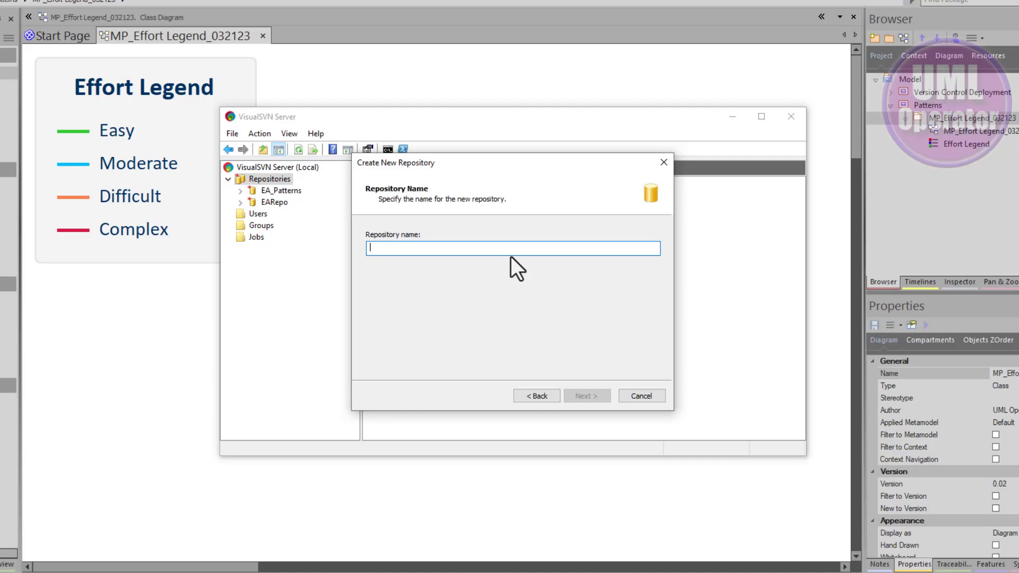
pyautogui.write('Mo')
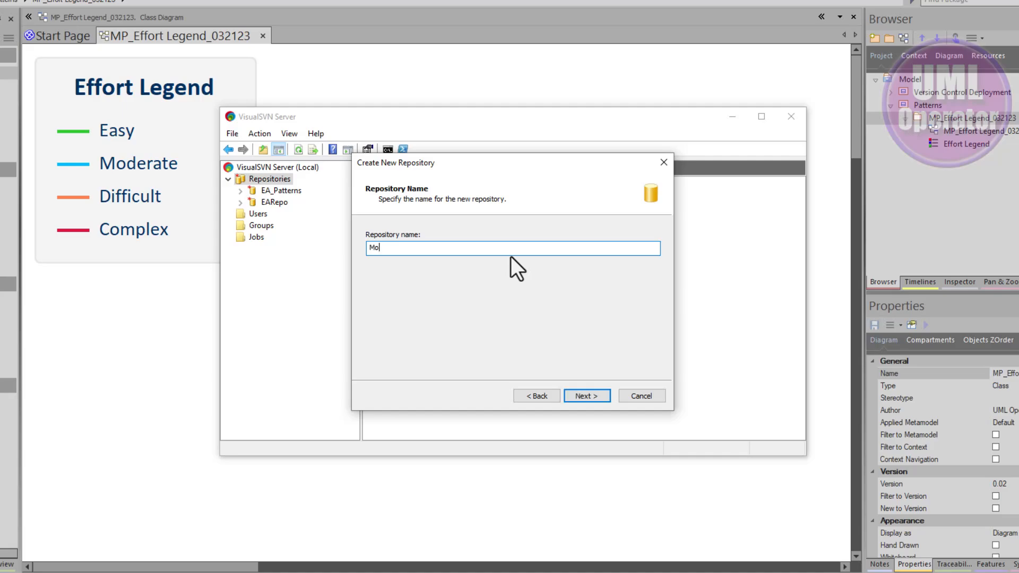
pyautogui.write('delPatterns')
pyautogui.click(600, 396)
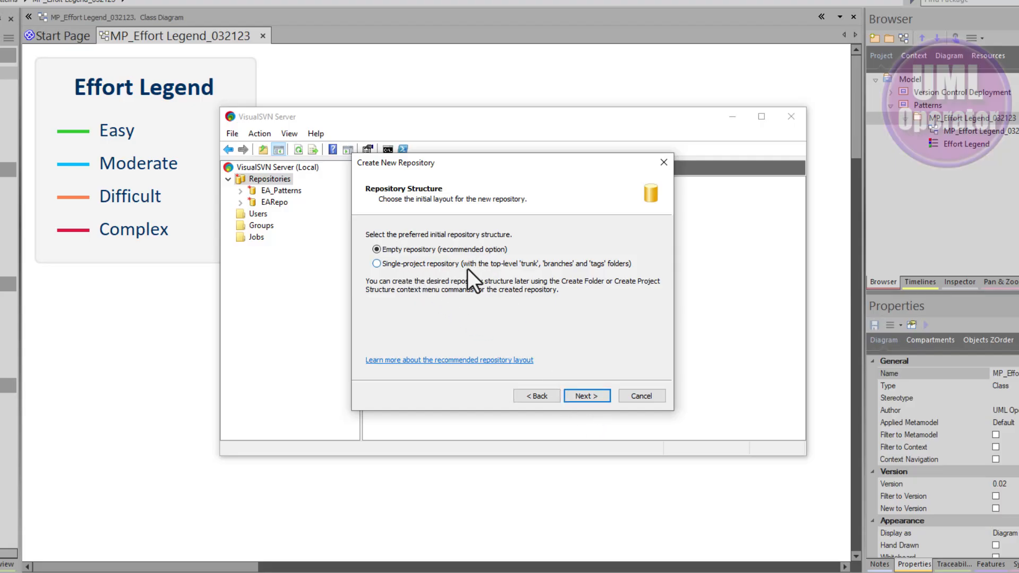
# Create the repository with an empty structure, Read / Write access for all Subversion users and search indexing allowed
pyautogui.click(584, 399)
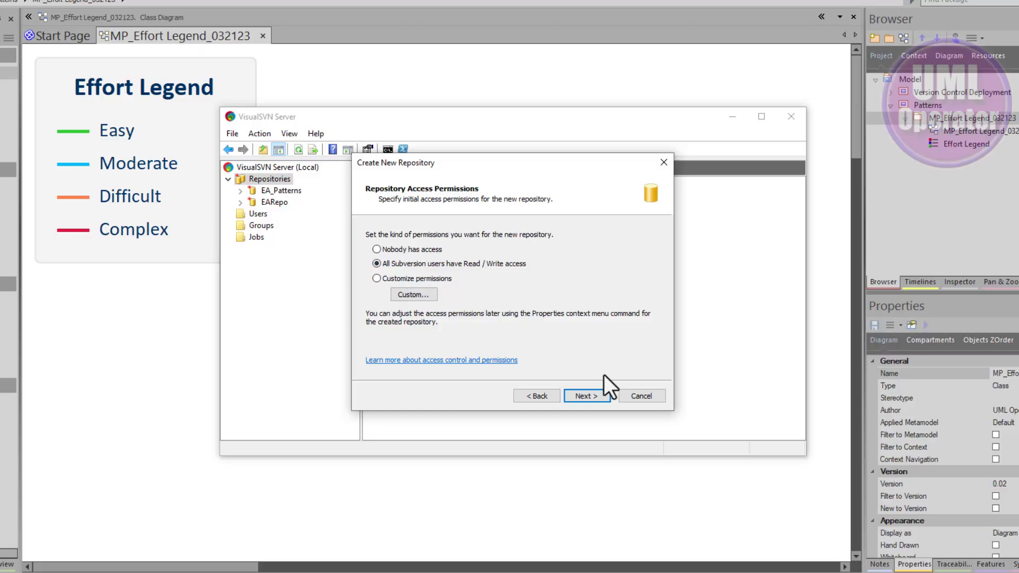
pyautogui.click(585, 395)
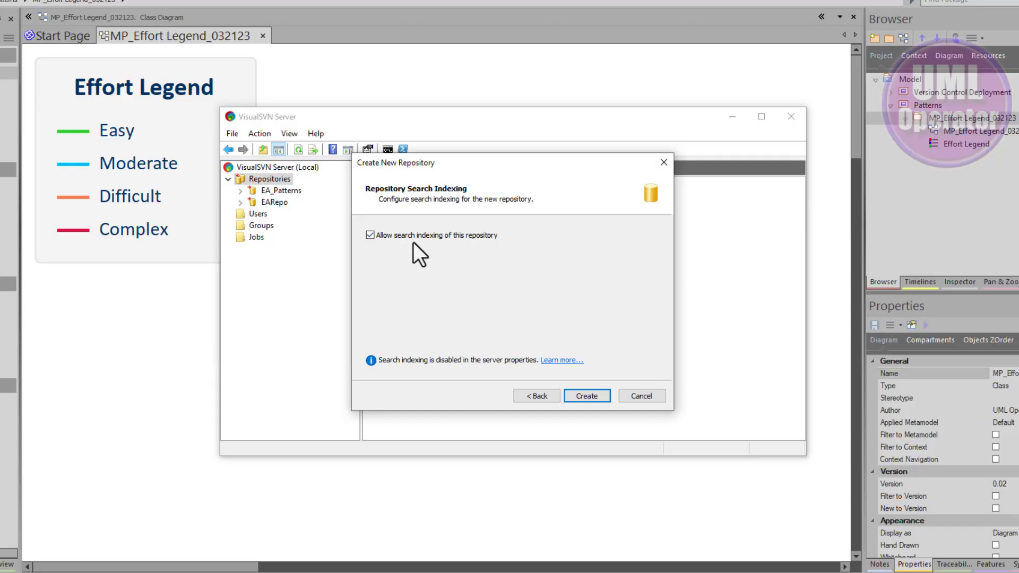
pyautogui.click(586, 397)
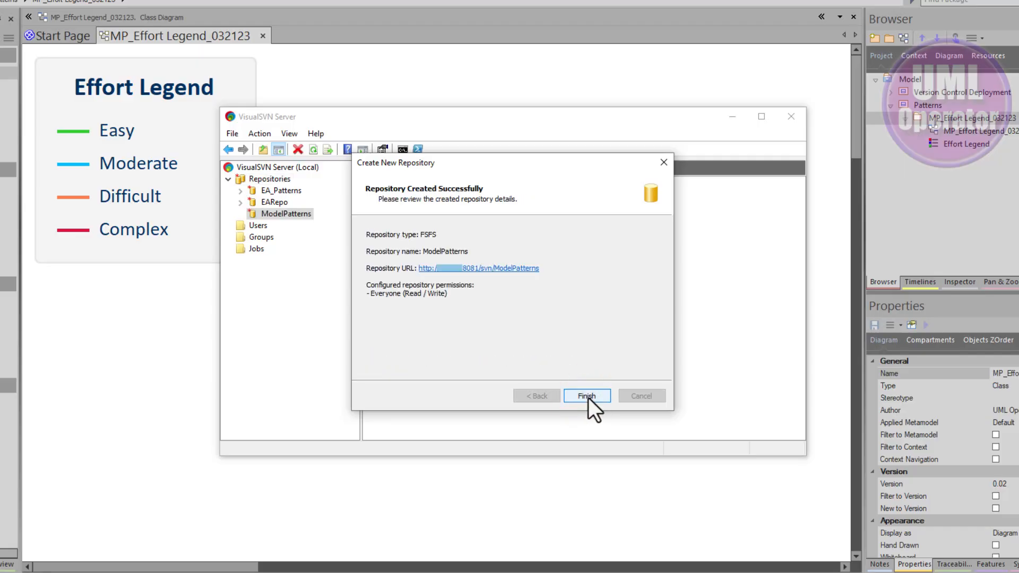
pyautogui.click(587, 396)
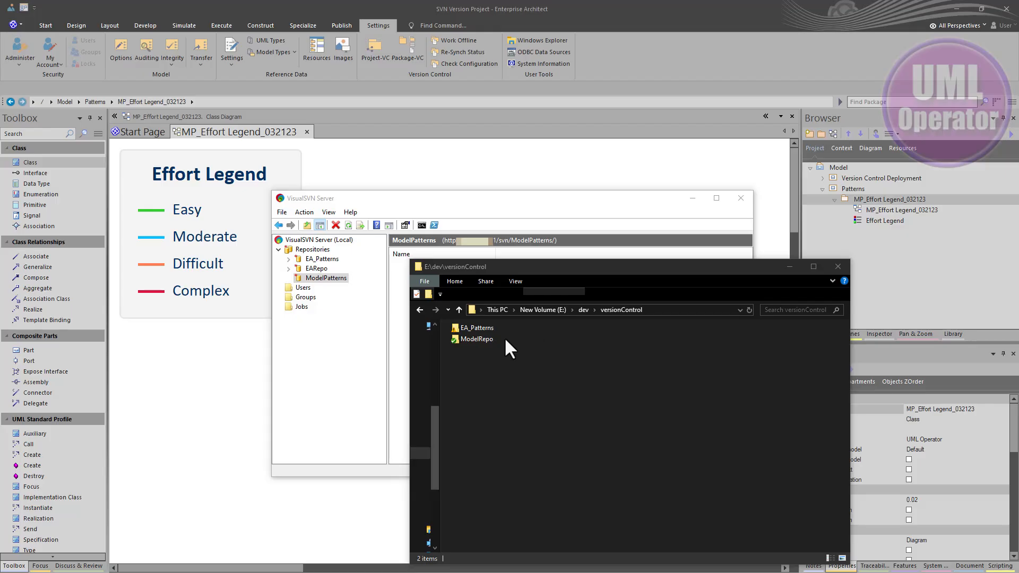
# Create a folder named ModelPatterns in E:\dev\versionControl in File Explorer
pyautogui.click(428, 294)
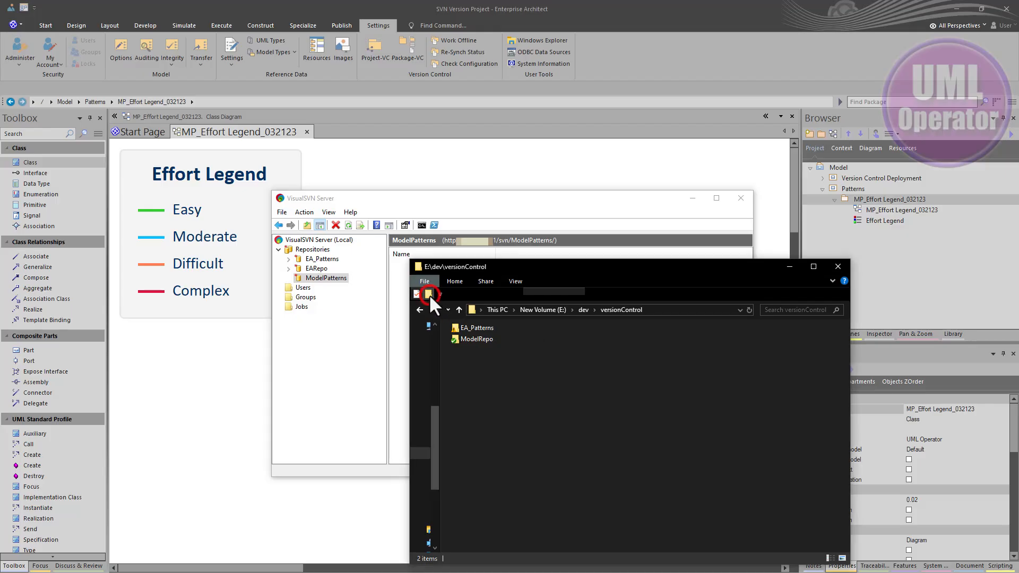
pyautogui.rightClick(492, 371)
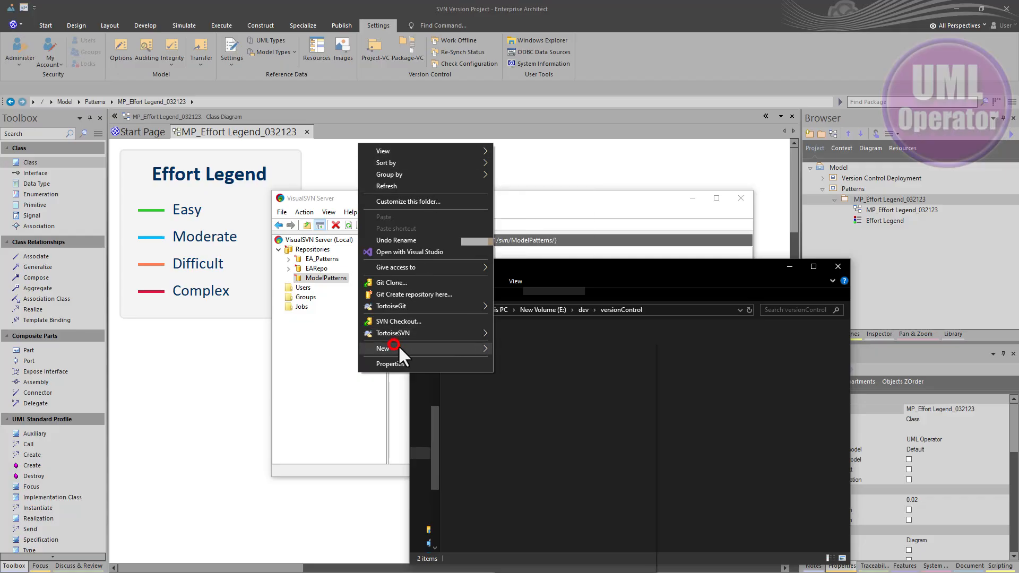
pyautogui.moveTo(398, 347)
pyautogui.click(496, 345)
pyautogui.write('ModelPatterns')
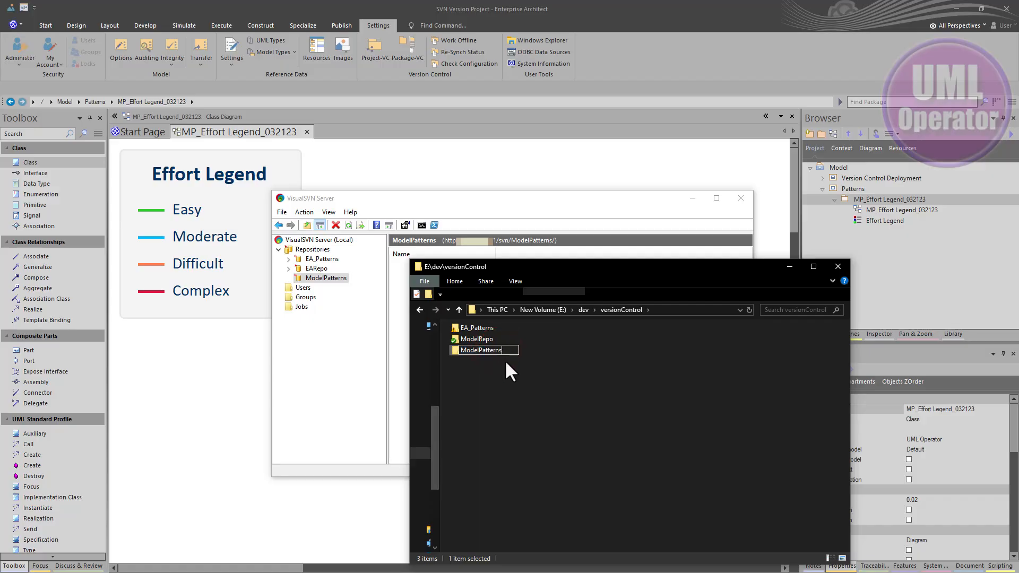
pyautogui.click(480, 356)
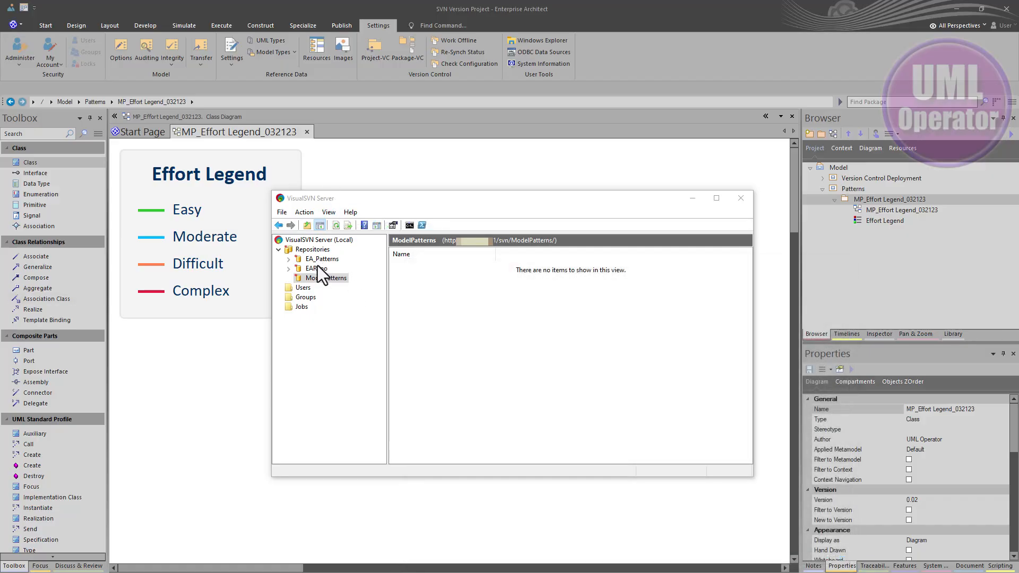
# Copy the ModelPatterns repository URL and check out its HEAD revision, fully recursive, into E:\dev\versionControl\ModelPatterns
pyautogui.rightClick(317, 279)
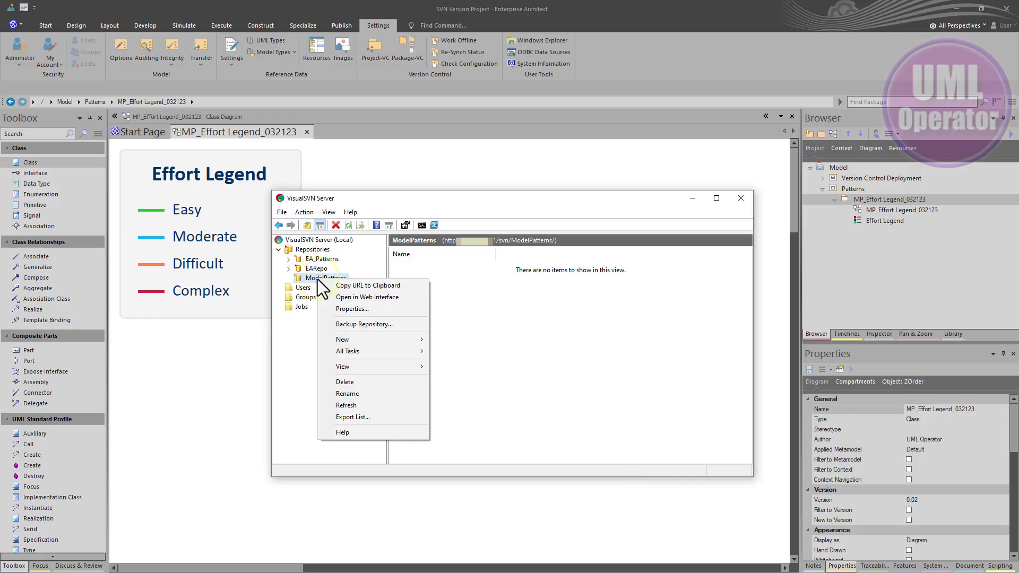
pyautogui.click(367, 287)
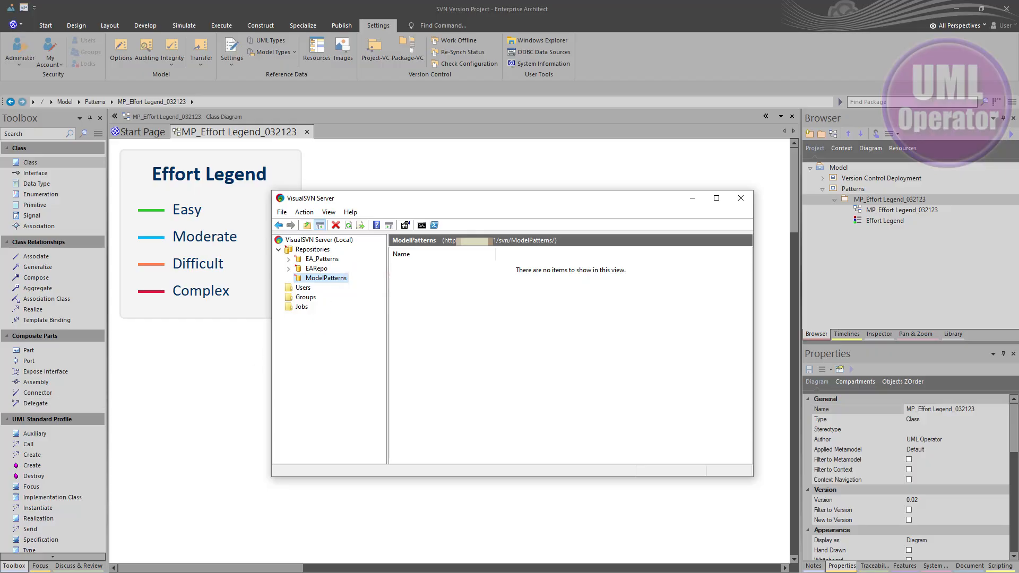
pyautogui.moveTo(0, 289); pyautogui.dragTo(689, 247)
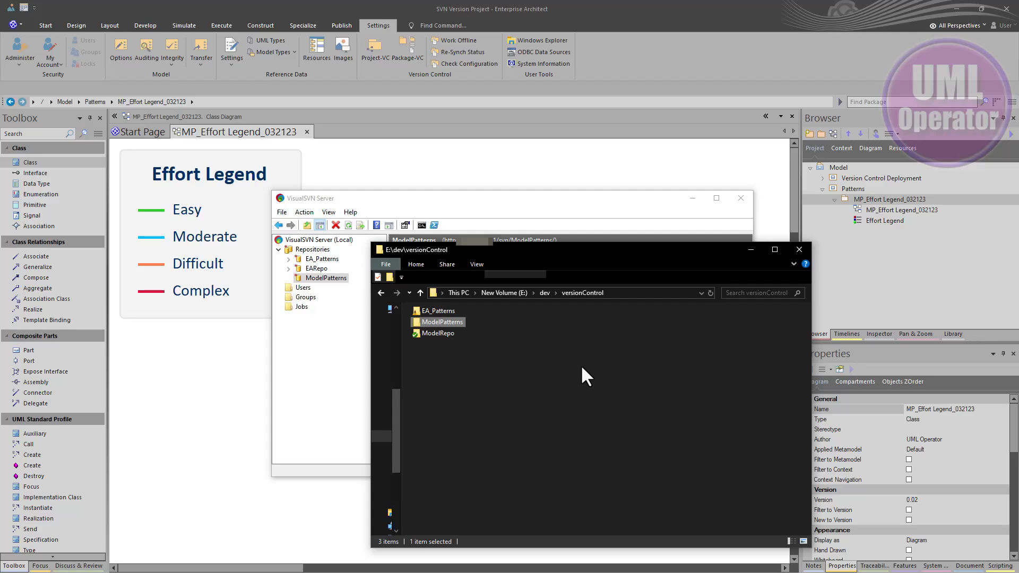
pyautogui.rightClick(451, 320)
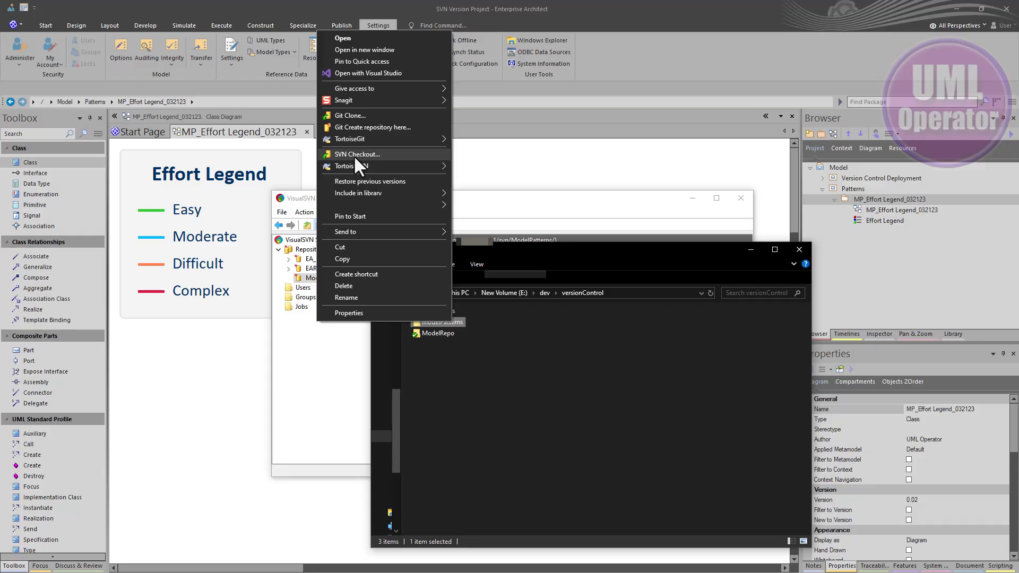
pyautogui.click(353, 155)
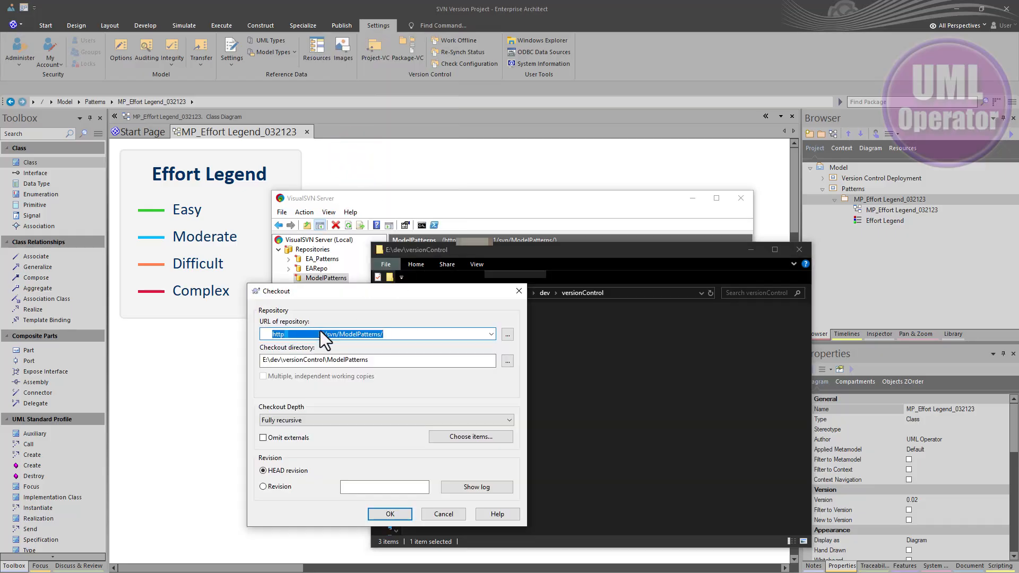
pyautogui.click(336, 329)
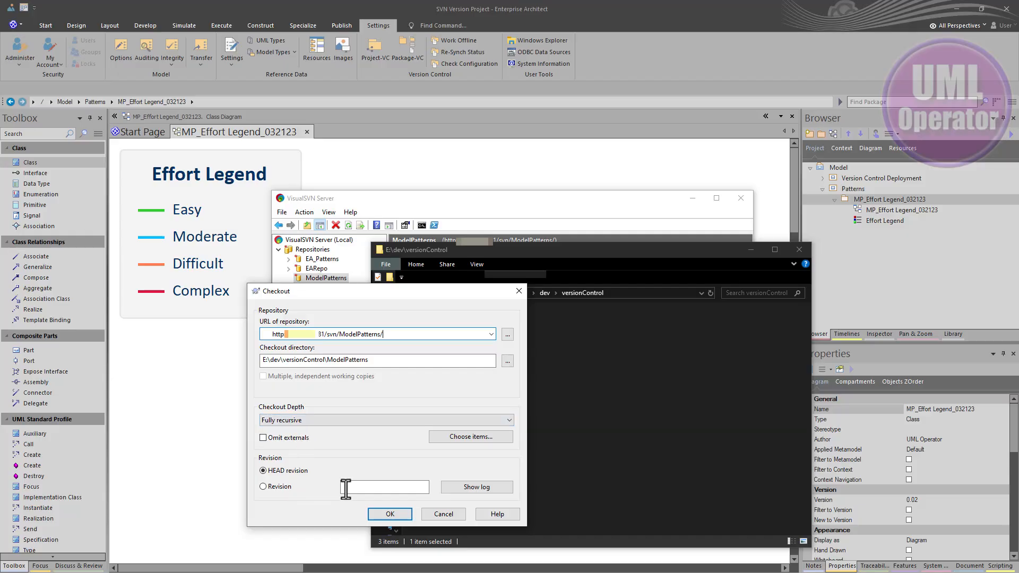
pyautogui.click(389, 514)
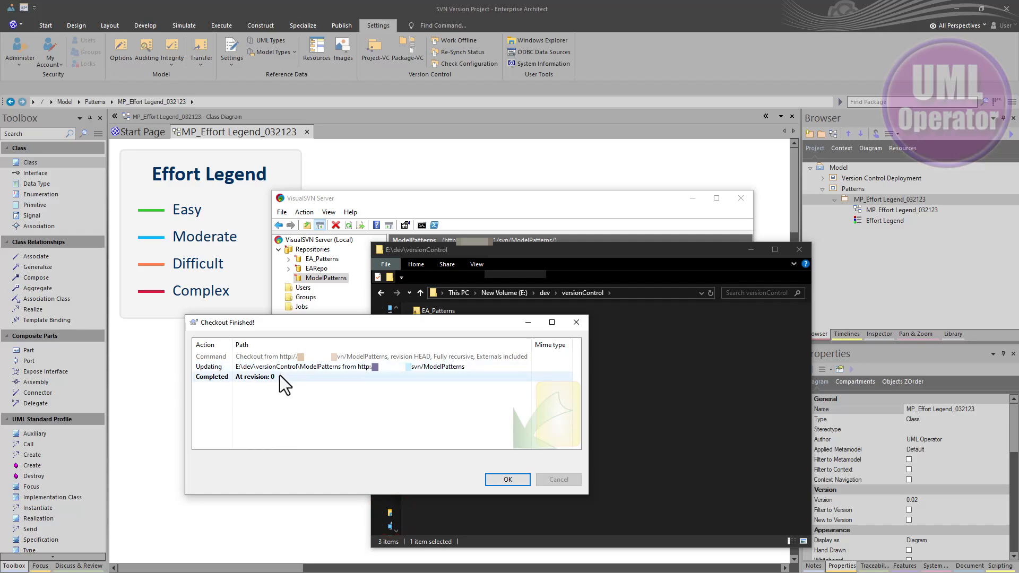
pyautogui.click(507, 480)
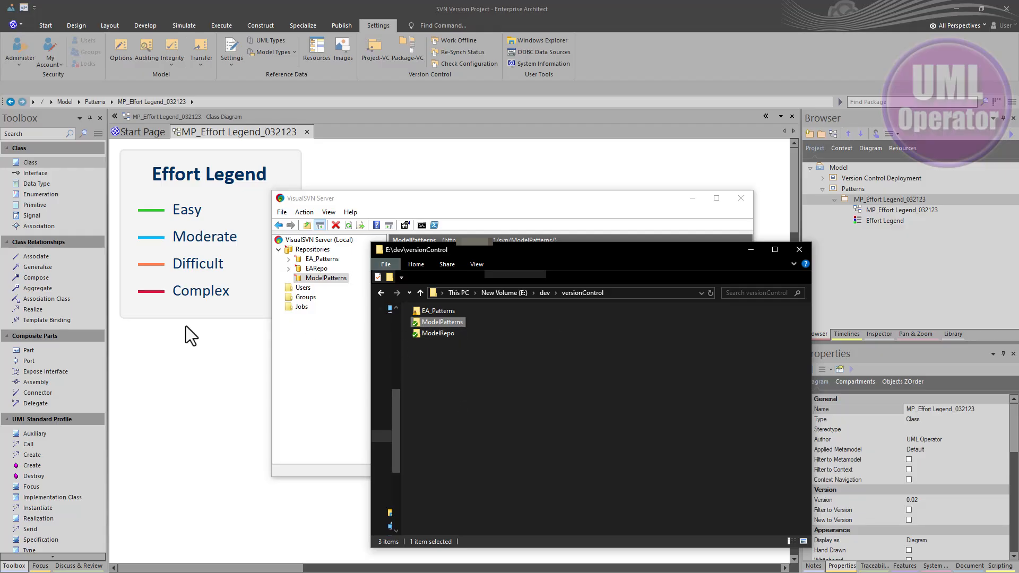
# Switch to Enterprise Architect and start a new project version control configuration of type Subversion
pyautogui.click(602, 212)
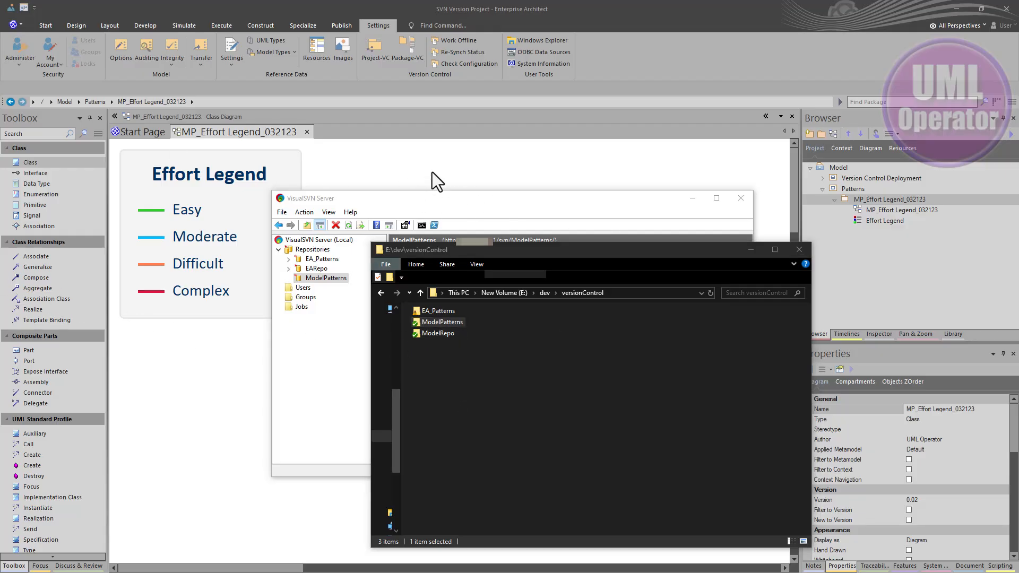
pyautogui.click(664, 67)
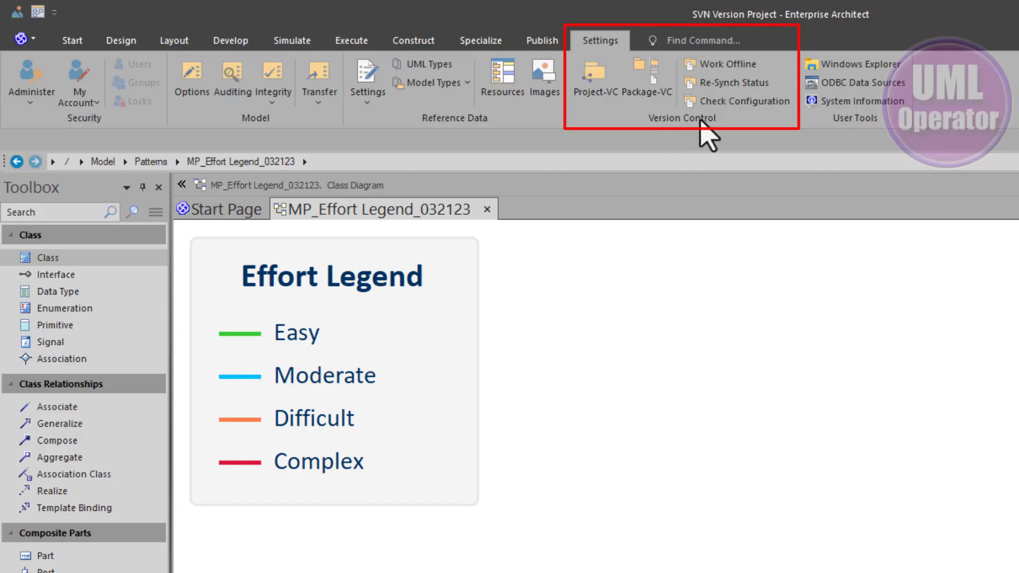
pyautogui.click(595, 85)
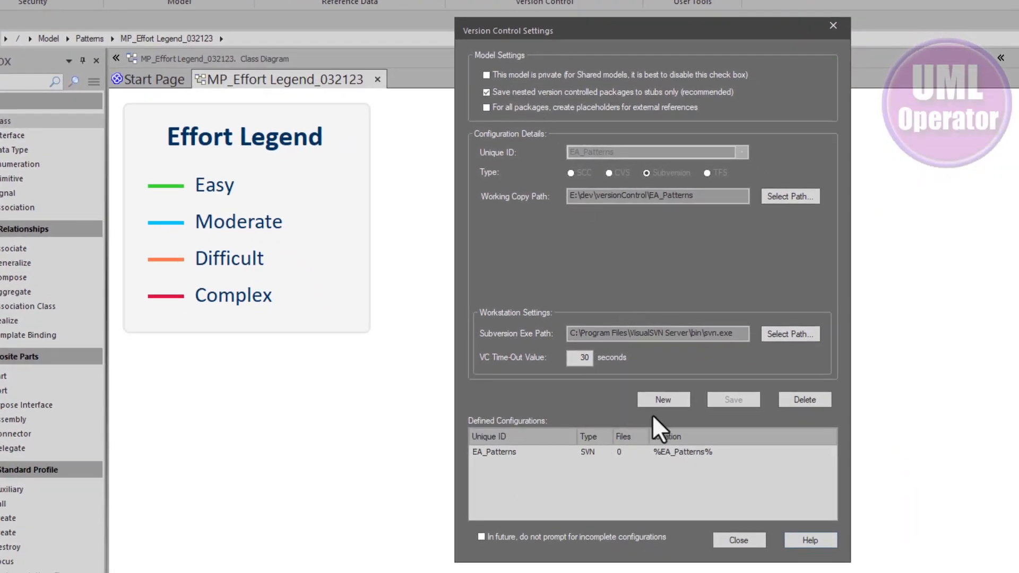
pyautogui.click(663, 398)
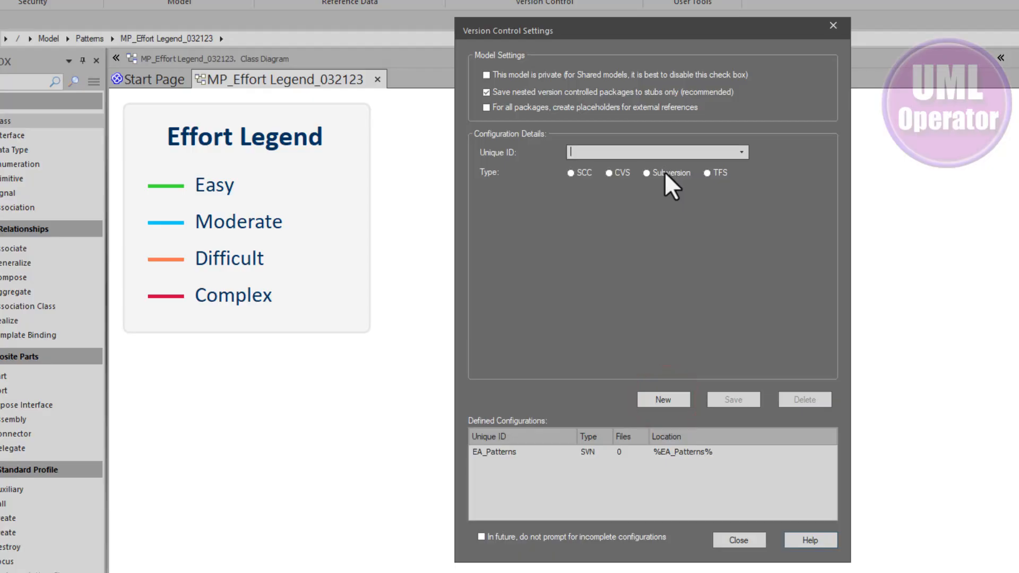
pyautogui.click(665, 173)
# Set the configuration's unique ID to ModelPatterns and its working copy path to E:\dev\versionControl\ModelPatterns
pyautogui.click(635, 152)
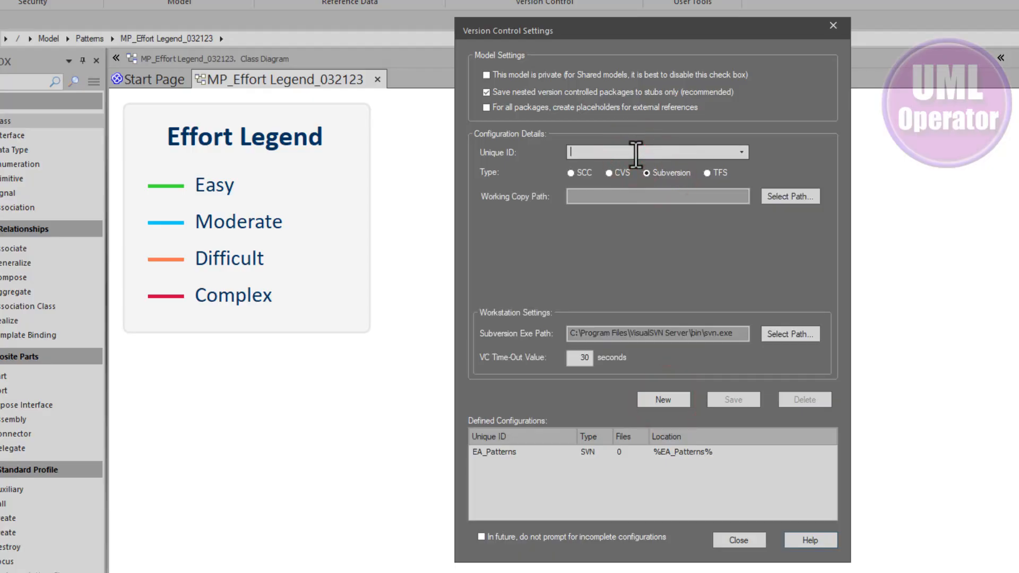
pyautogui.hotkey('ctrl', 'v')
pyautogui.hotkey('ctrl', 'z')
pyautogui.write('ModelPa')
pyautogui.write('ter')
pyautogui.press('BackSpace')
pyautogui.press('BackSpace')
pyautogui.press('BackSpace')
pyautogui.write('tterns')
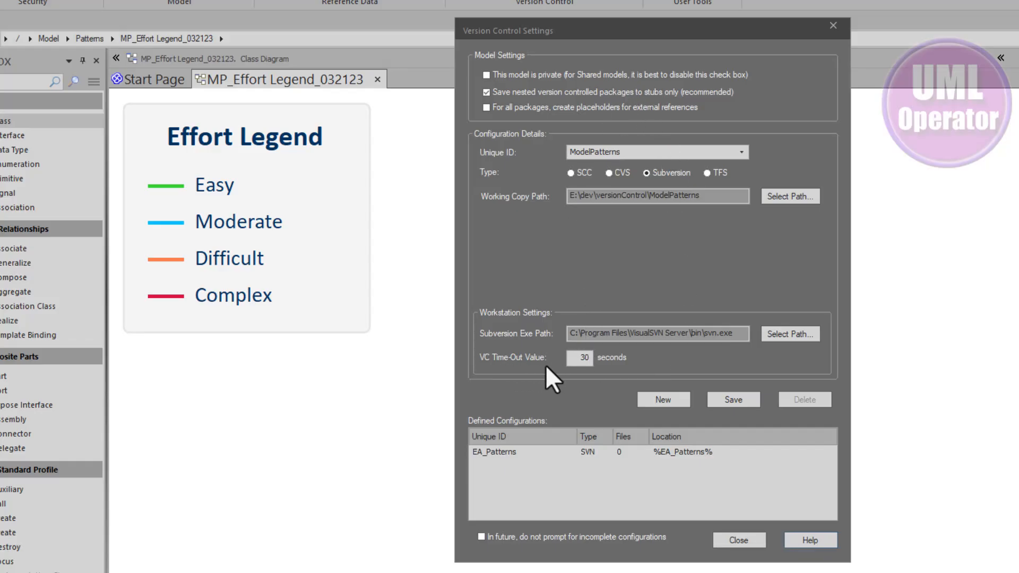
# Save the ModelPatterns configuration with a 30-second time-out, select it among the defined configurations and close the version control settings
pyautogui.doubleClick(584, 358)
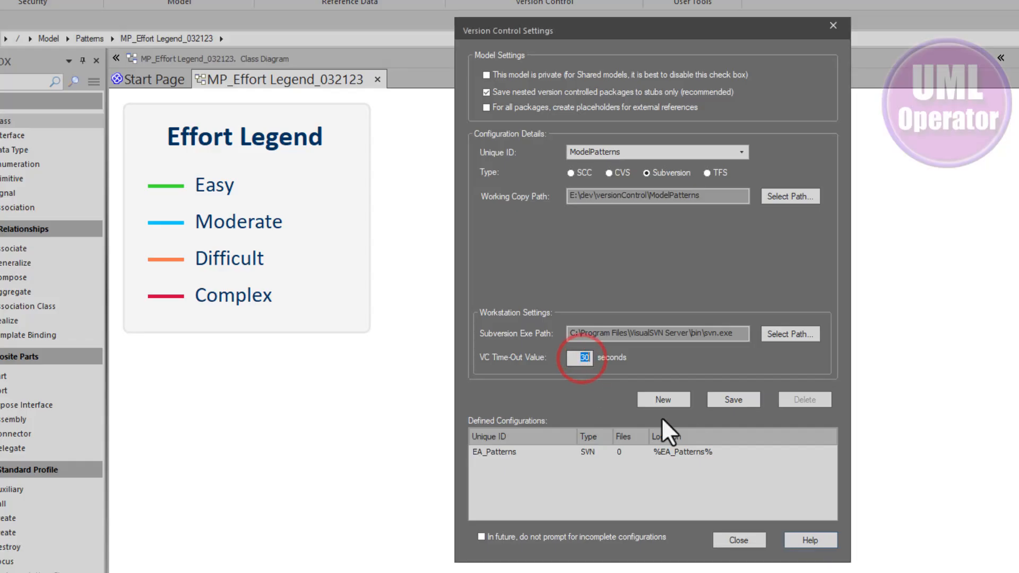
pyautogui.click(739, 399)
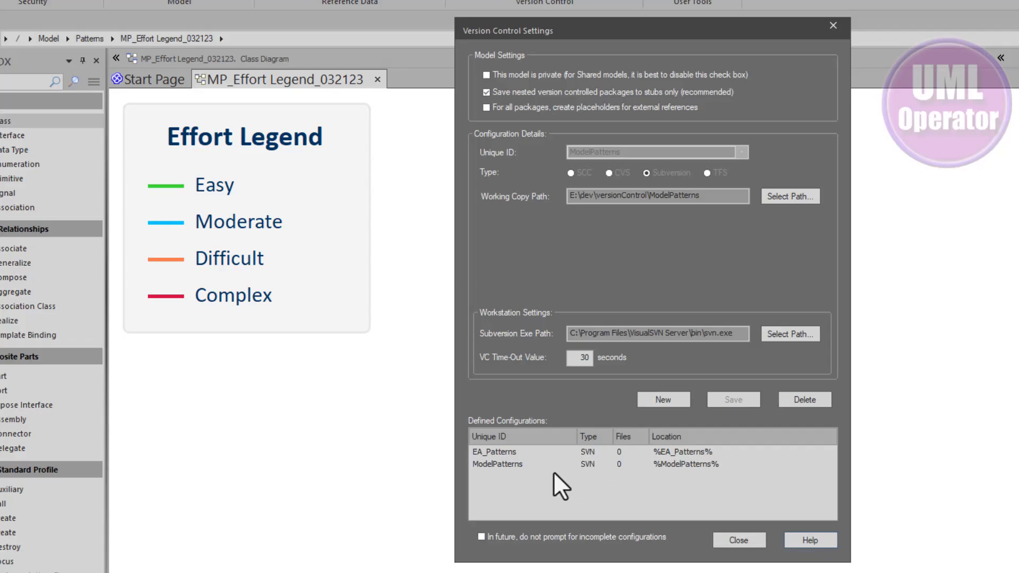
pyautogui.click(501, 464)
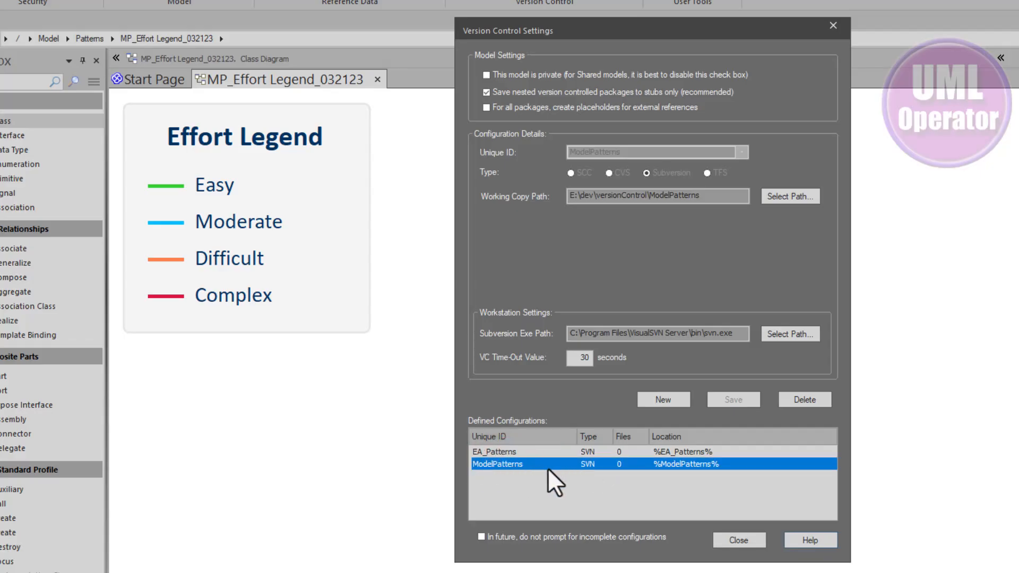
pyautogui.click(740, 540)
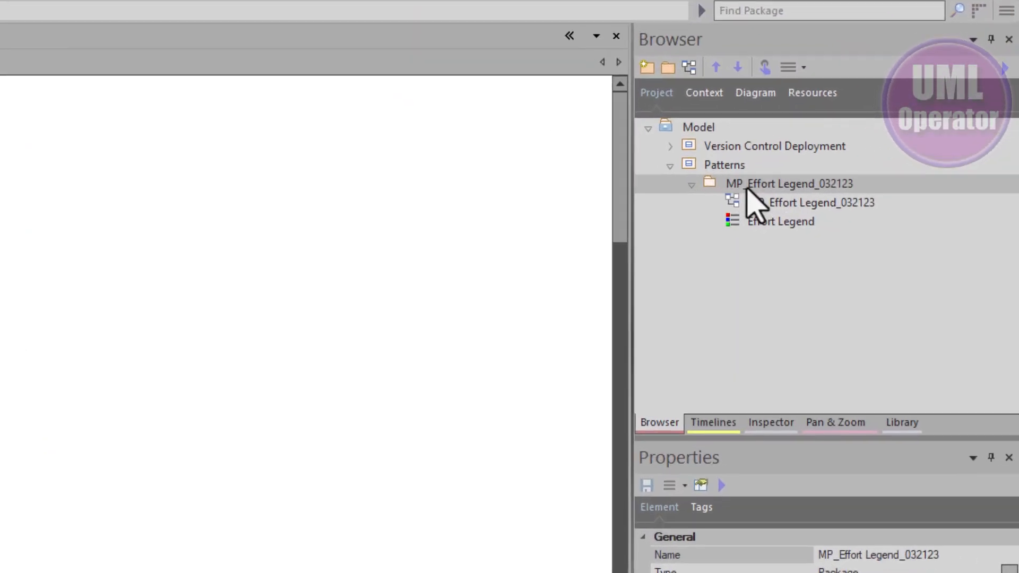
# Make MP_Effort Legend_032123 a controlled package under the ModelPatterns version control configuration in its package control options
pyautogui.click(865, 200)
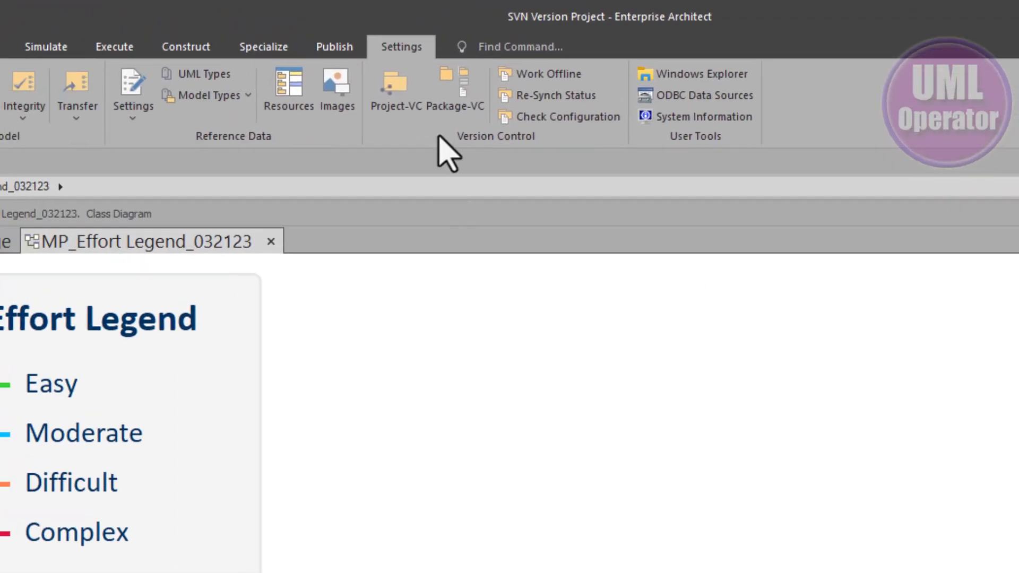
pyautogui.click(459, 104)
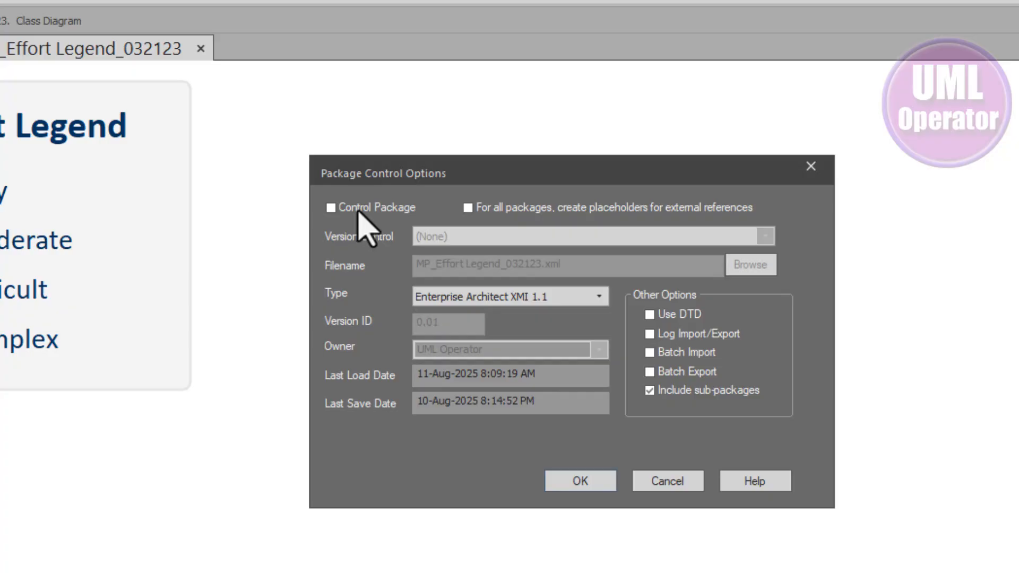
pyautogui.click(356, 208)
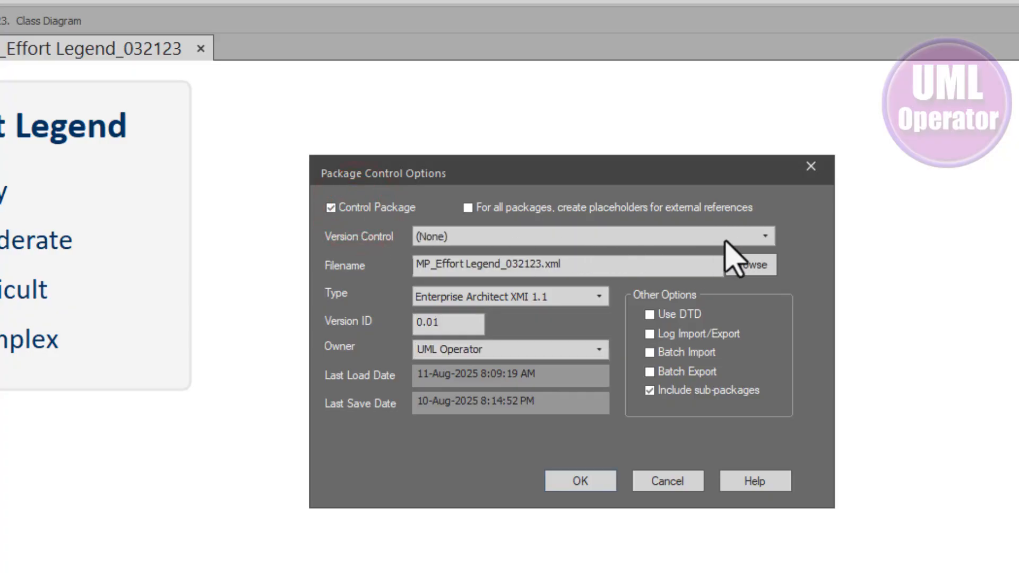
pyautogui.click(764, 236)
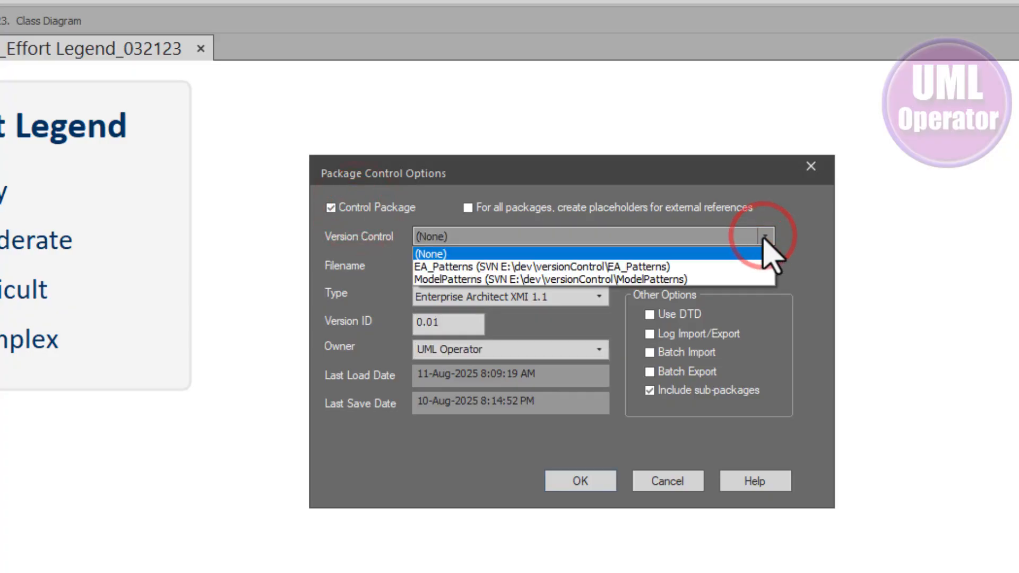
pyautogui.click(684, 279)
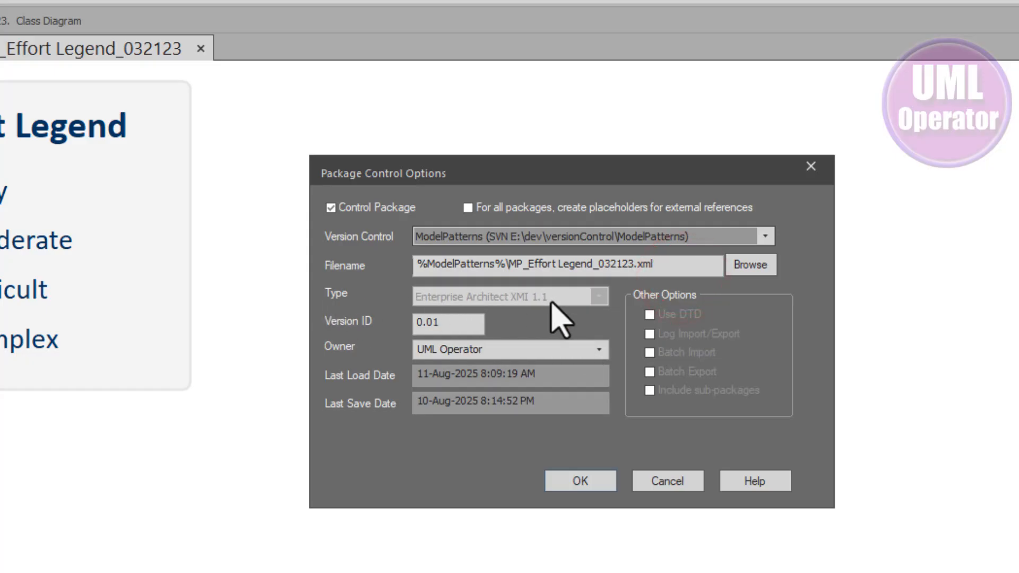
pyautogui.click(453, 330)
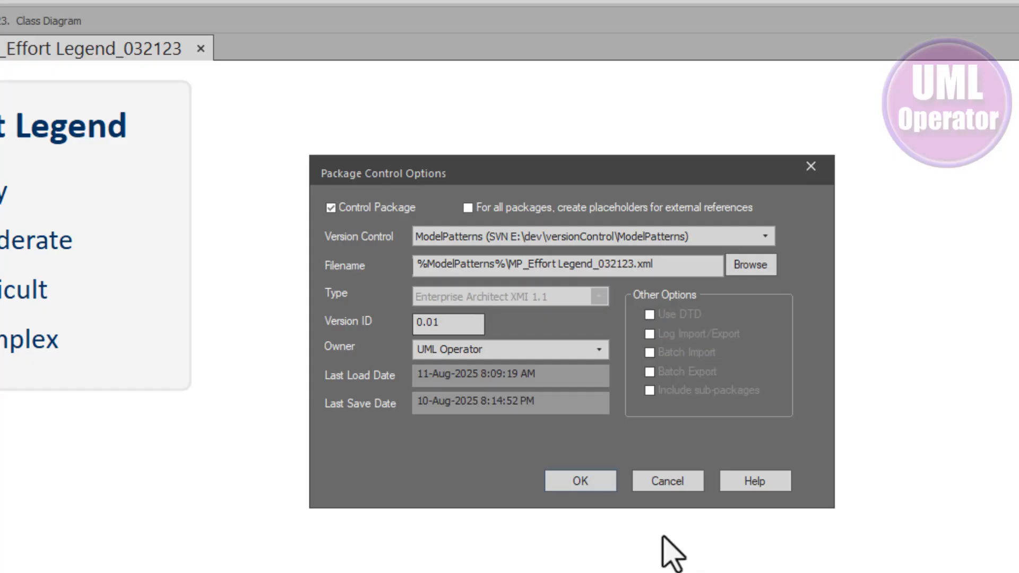
# Apply the package control options and add the package to version control, keeping it checked out and using the default addition comment
pyautogui.click(581, 481)
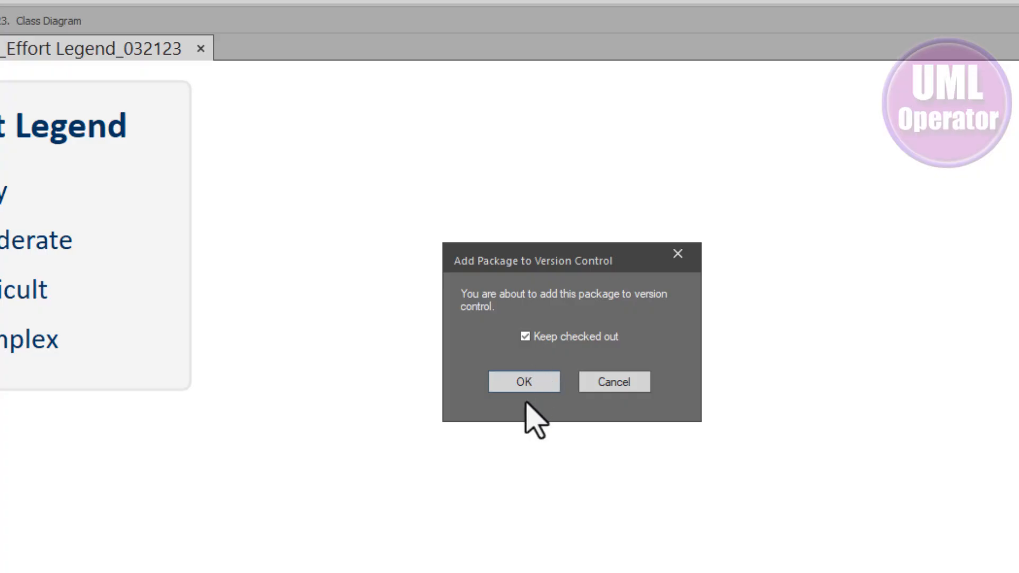
pyautogui.click(531, 383)
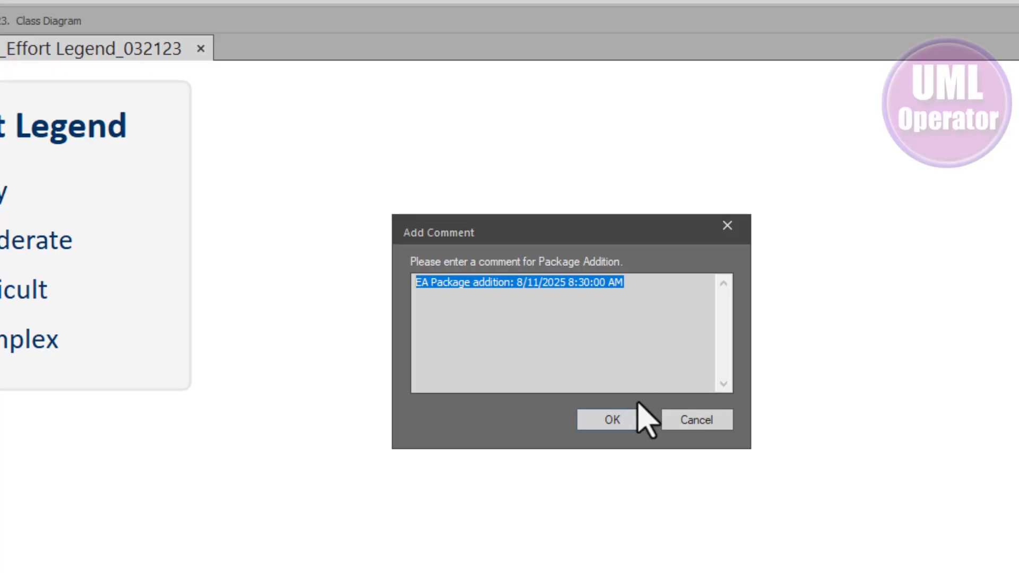
pyautogui.click(629, 421)
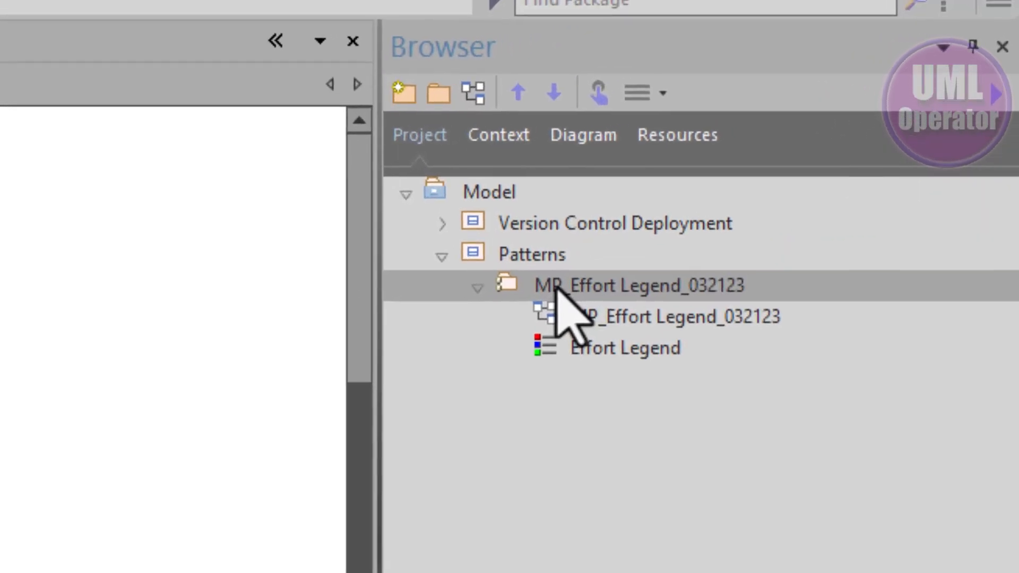
pyautogui.click(659, 222)
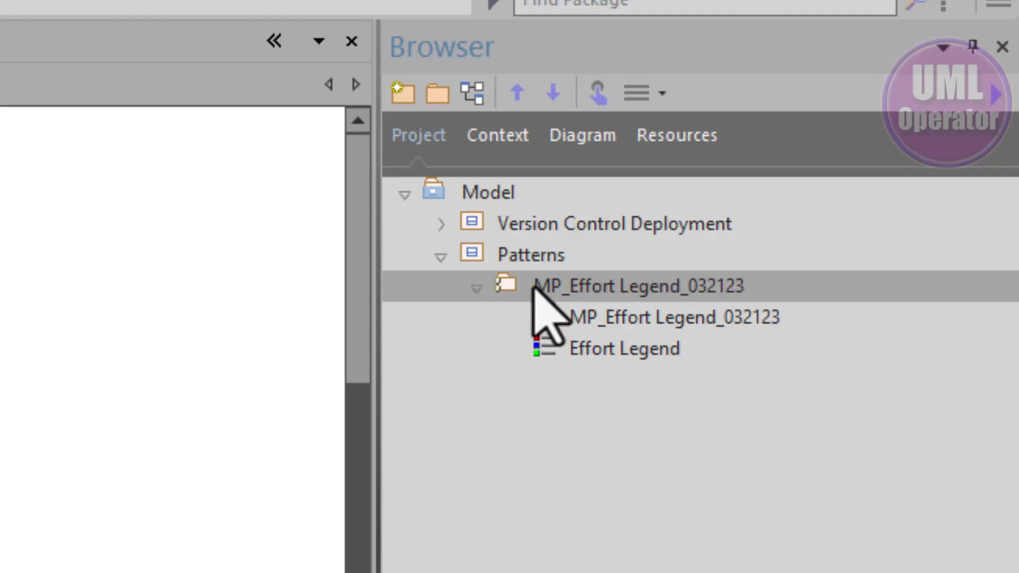
pyautogui.rightClick(542, 284)
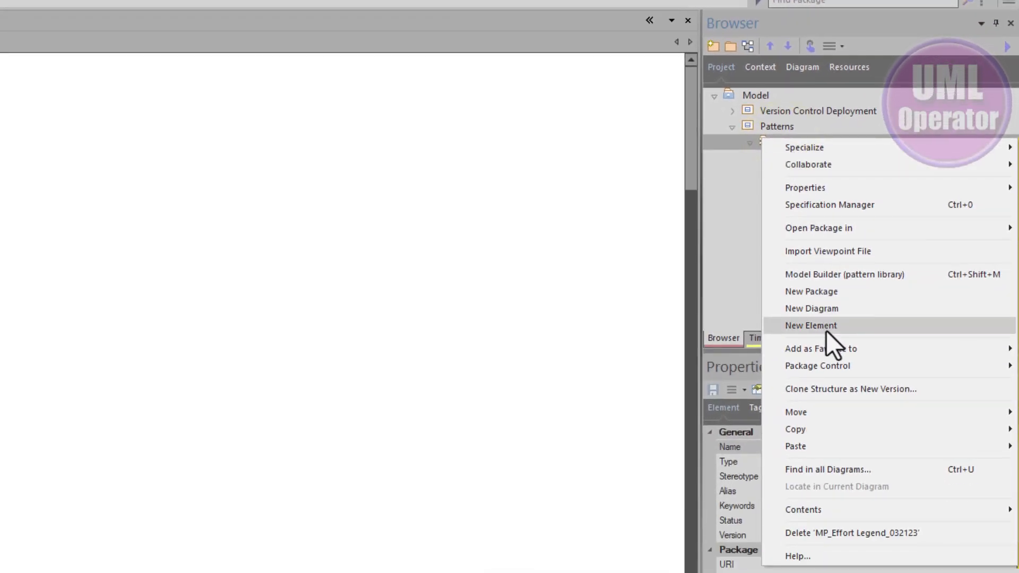
pyautogui.moveTo(872, 361)
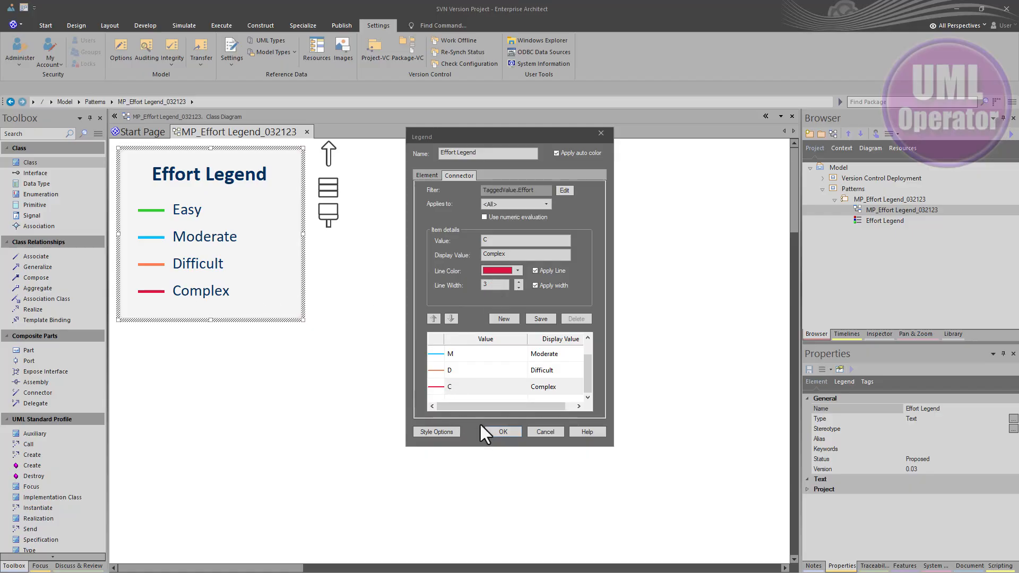
# Save the Complex connector item with line width 3 in the Effort Legend and apply the legend changes to the diagram
pyautogui.click(541, 317)
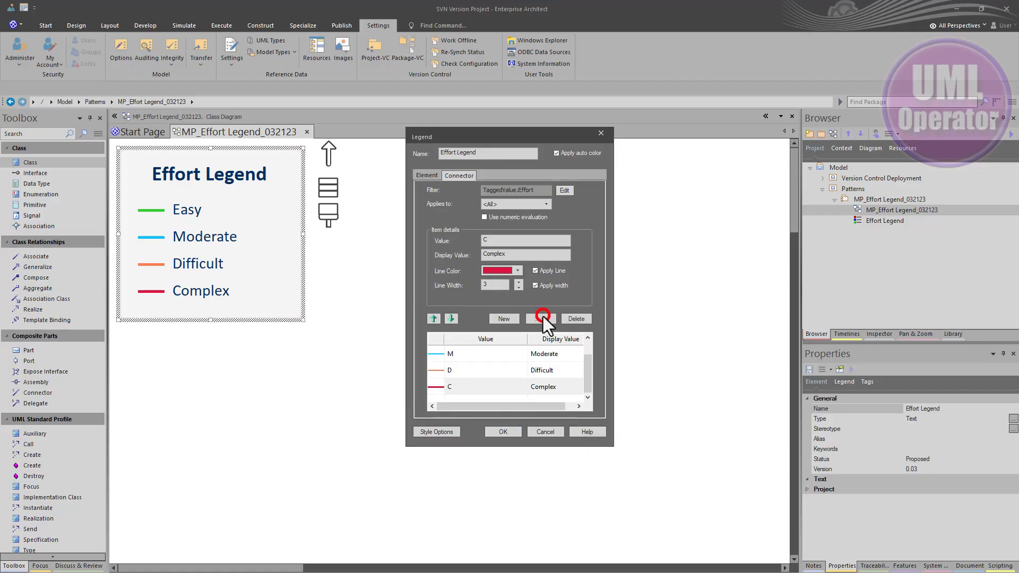
pyautogui.click(503, 431)
pyautogui.click(528, 343)
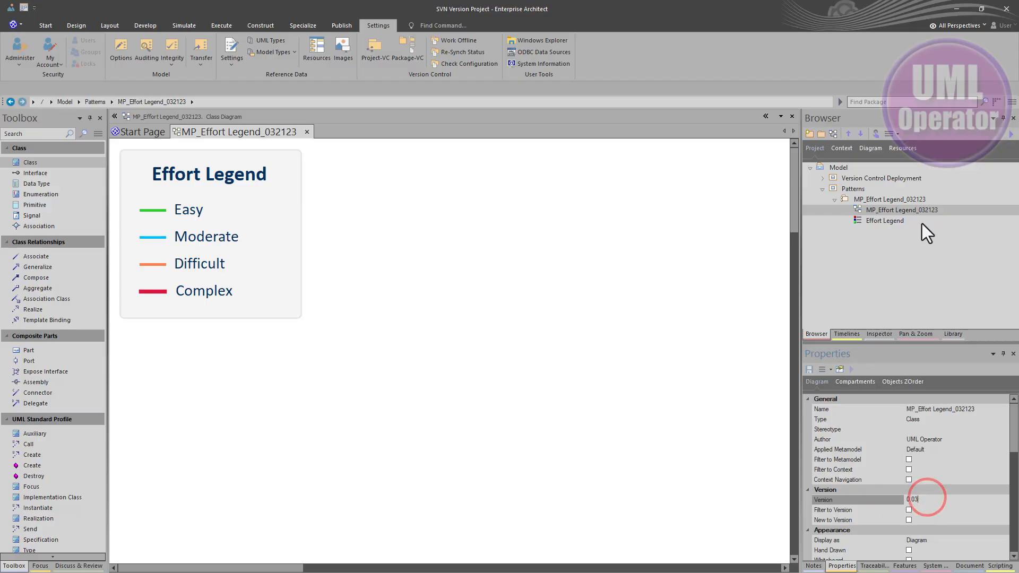
# Set the MP_Effort Legend_032123 diagram's version to 0.03 and check the version properties of the package and diagram
pyautogui.click(868, 201)
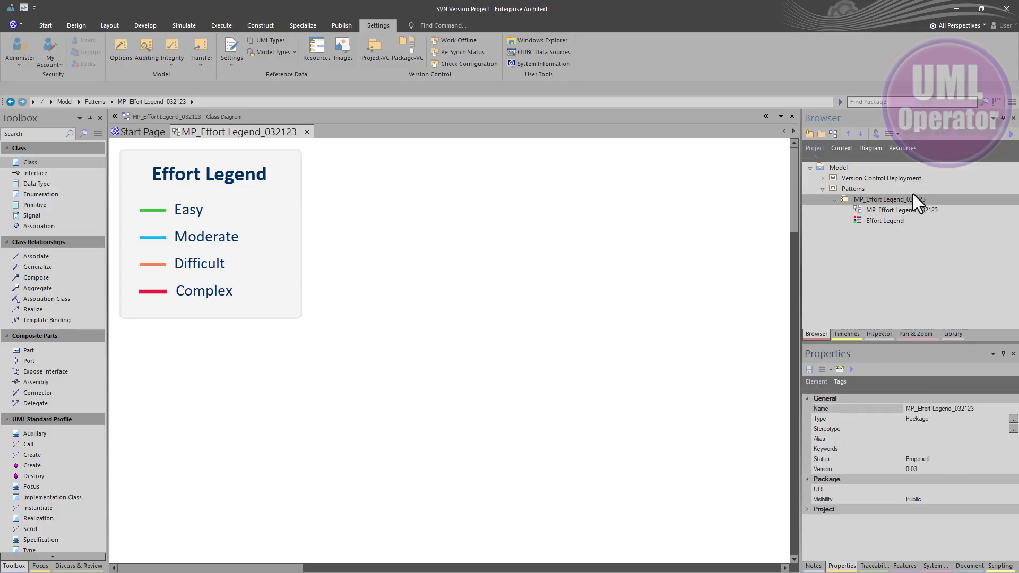
pyautogui.click(901, 210)
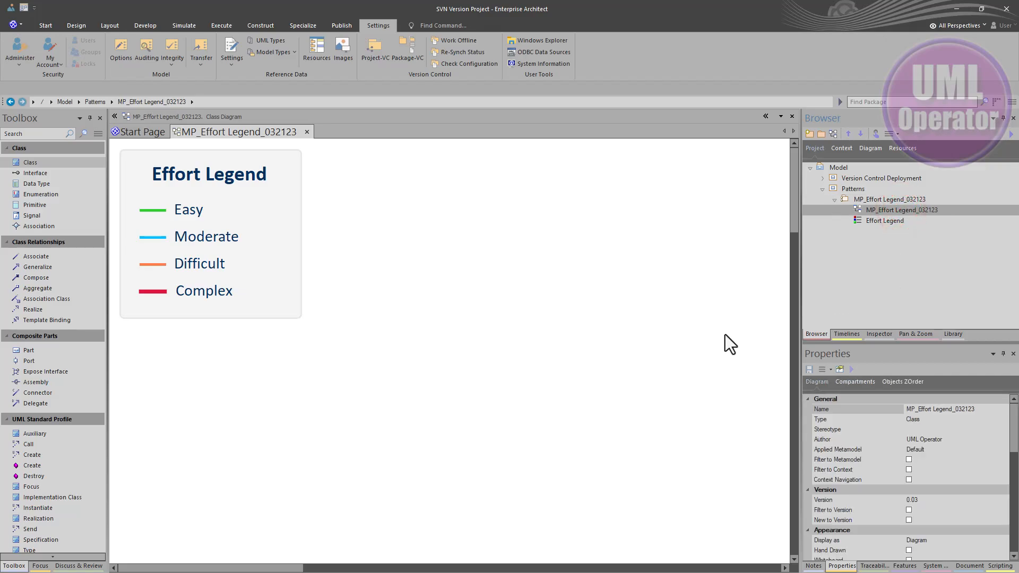
pyautogui.click(437, 316)
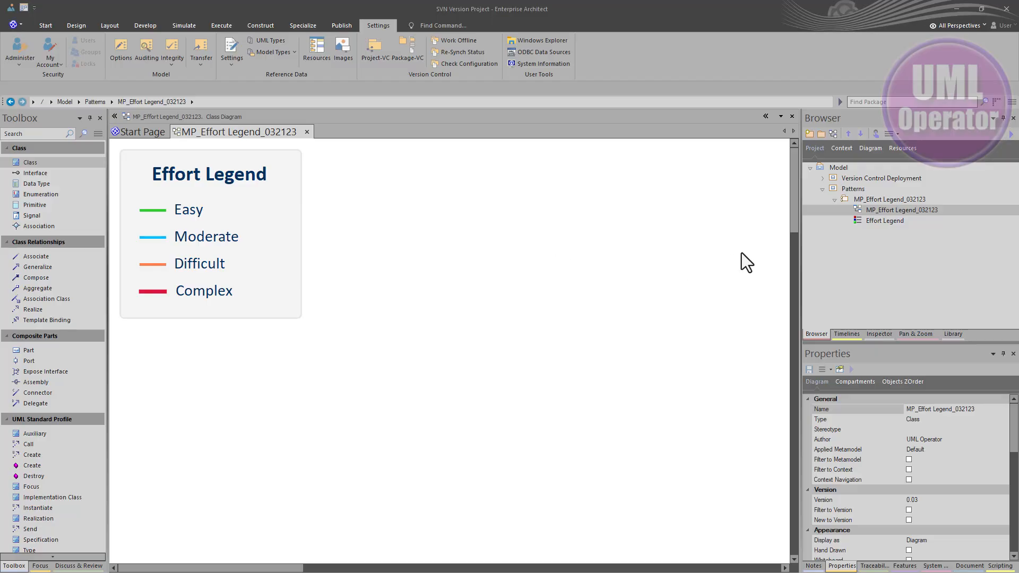
# Check in the MP_Effort Legend_032123 package to version control with a check-in comment
pyautogui.rightClick(864, 200)
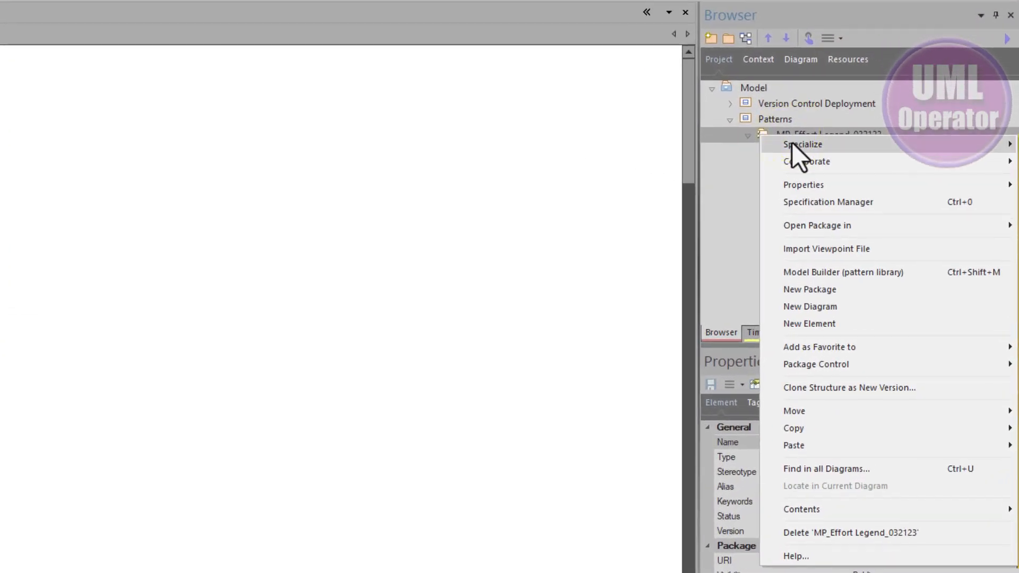
pyautogui.moveTo(798, 184)
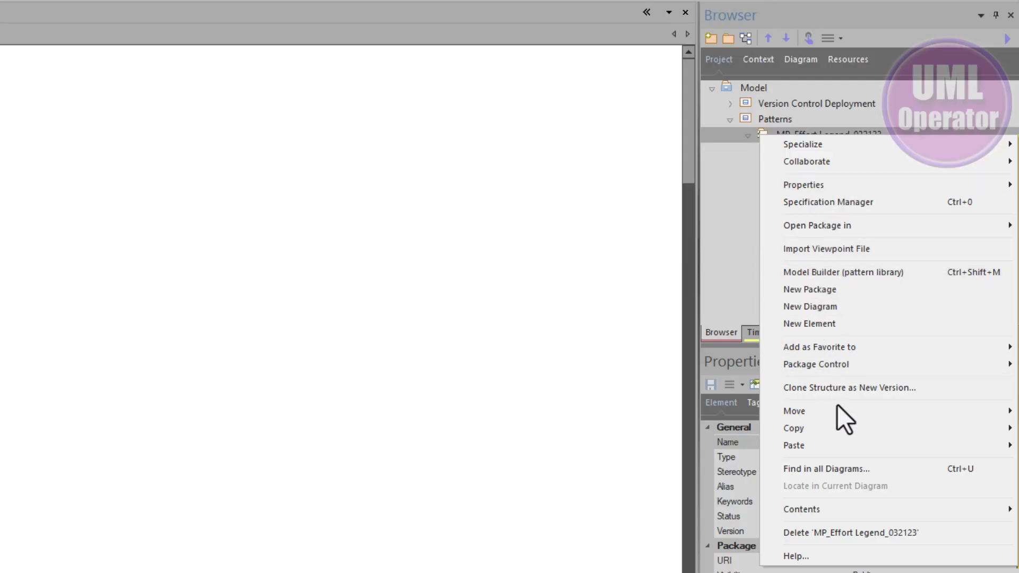
pyautogui.click(843, 364)
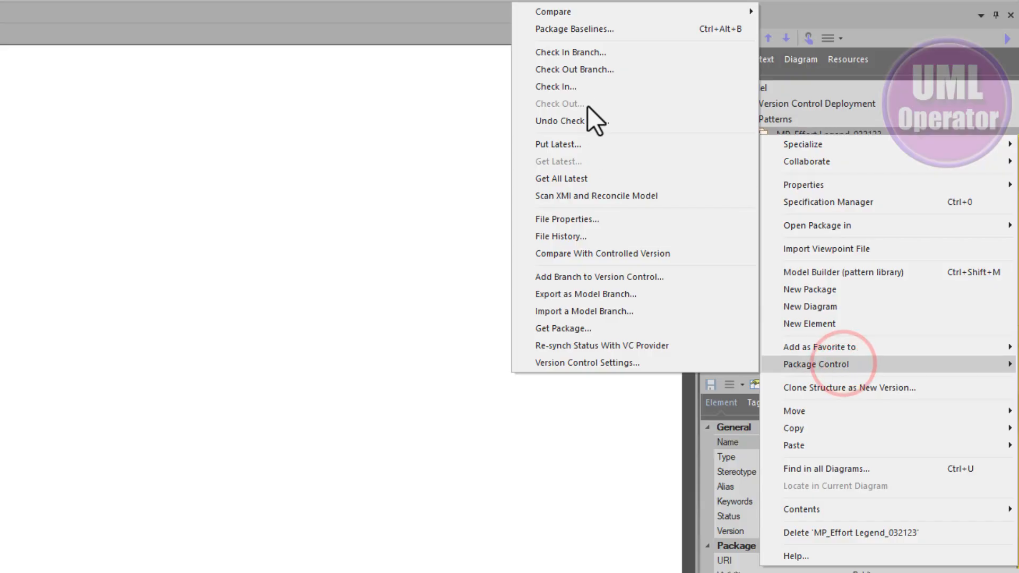
pyautogui.click(581, 90)
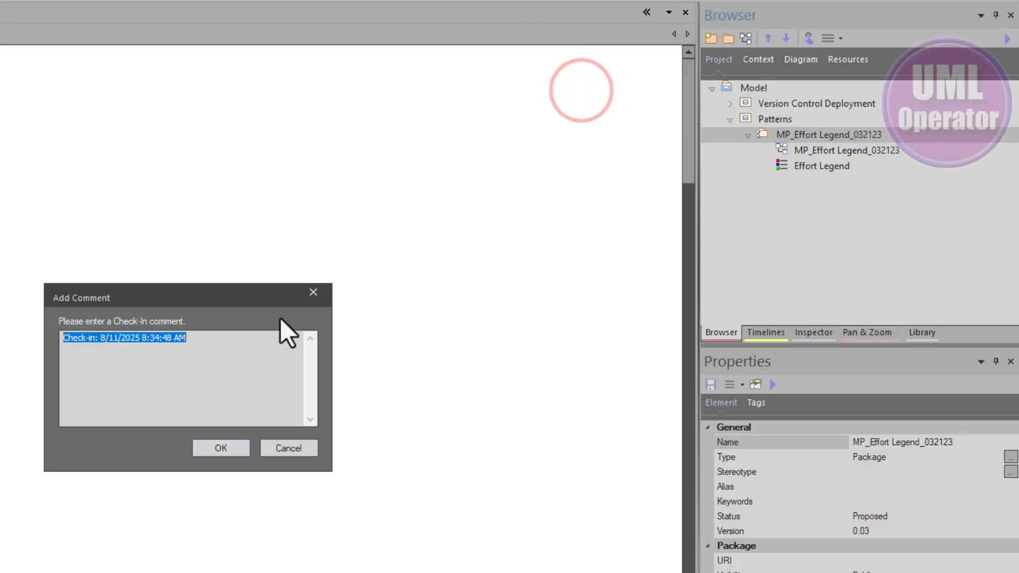
pyautogui.click(204, 372)
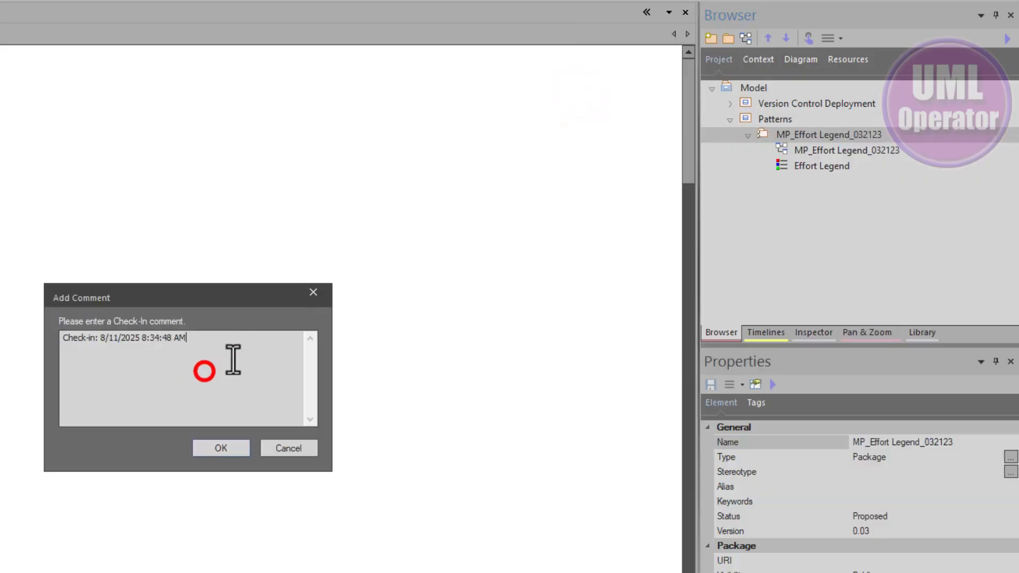
pyautogui.click(228, 448)
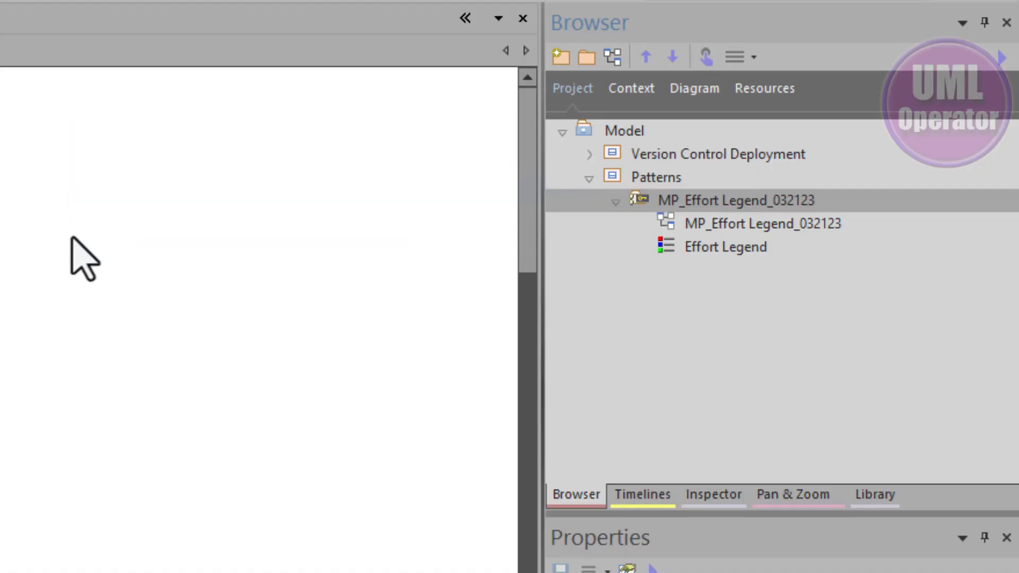
# Select the Effort Legend on the checked-in diagram to examine whether it is locked against editing
pyautogui.click(73, 235)
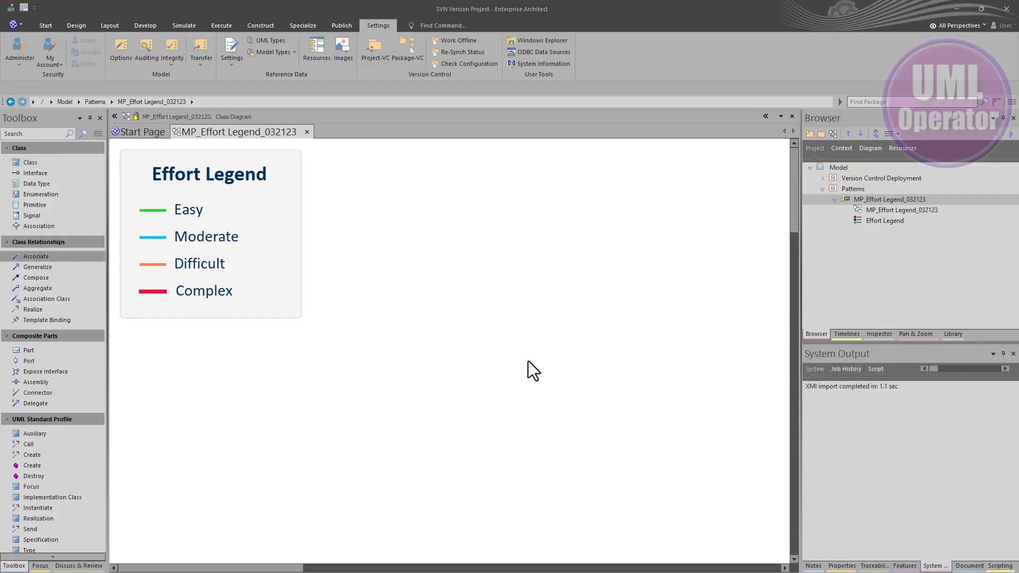
pyautogui.click(255, 223)
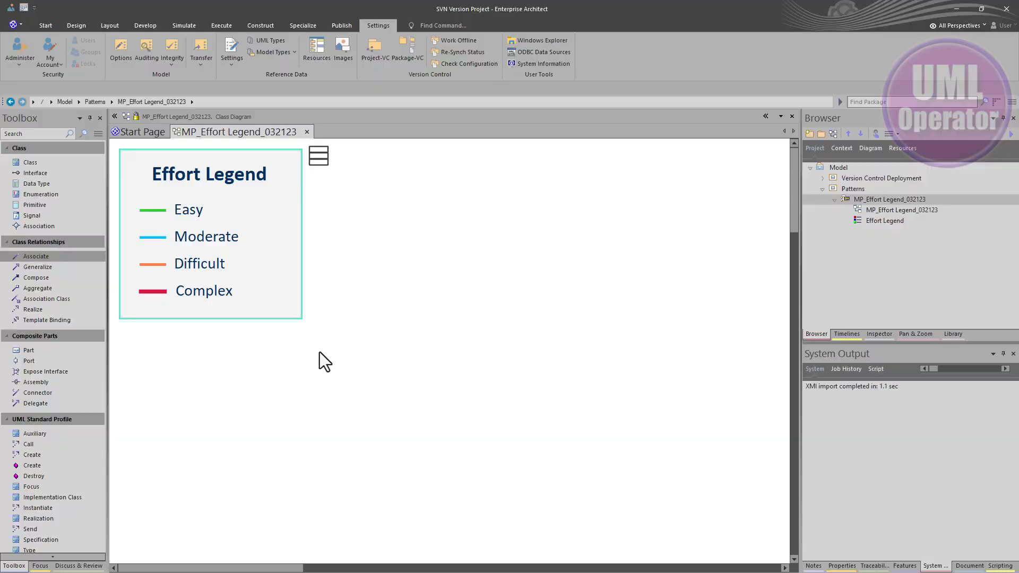
pyautogui.click(329, 355)
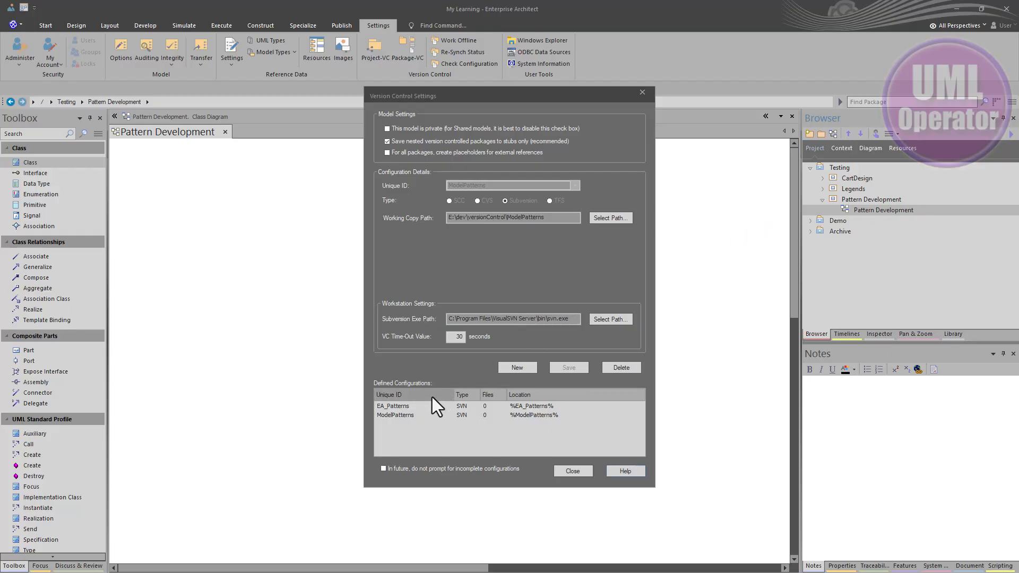
# Review the ModelPatterns configuration in the My Learning project's version control settings and close them
pyautogui.click(403, 415)
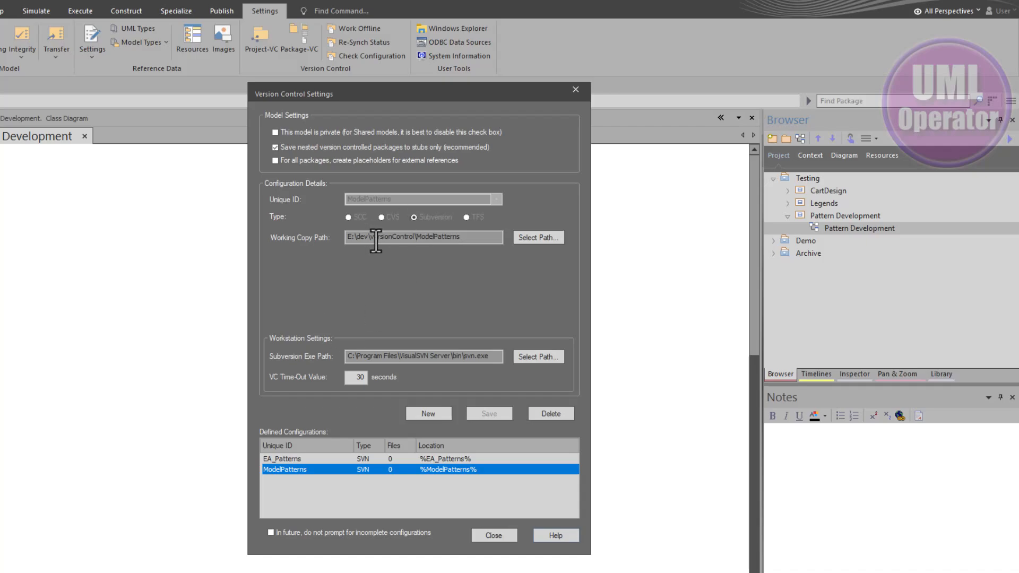
pyautogui.click(493, 536)
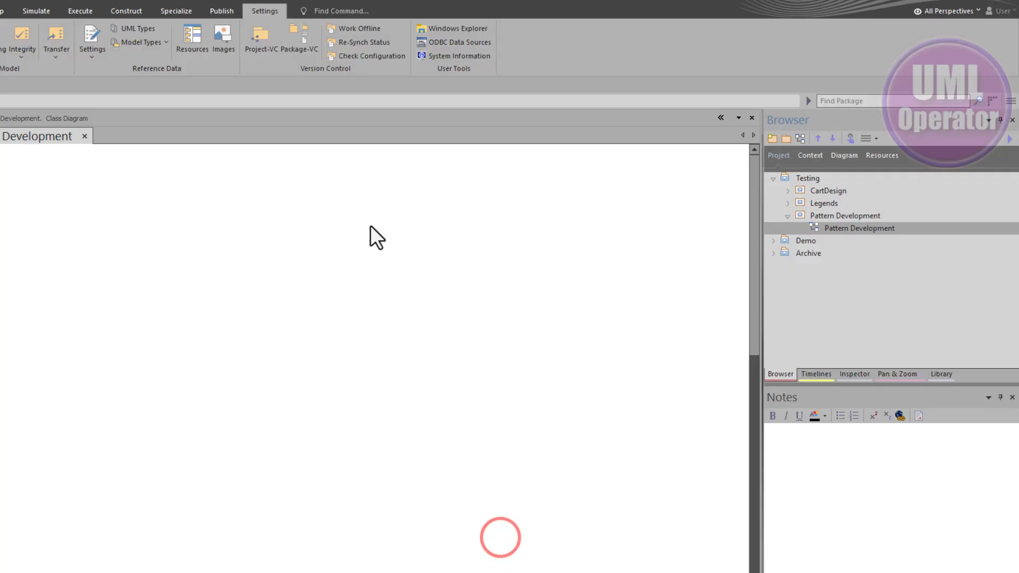
# Get the shared package MP_Effort Legend_032123.xml from the ModelPatterns configuration into the Pattern Development package
pyautogui.rightClick(819, 218)
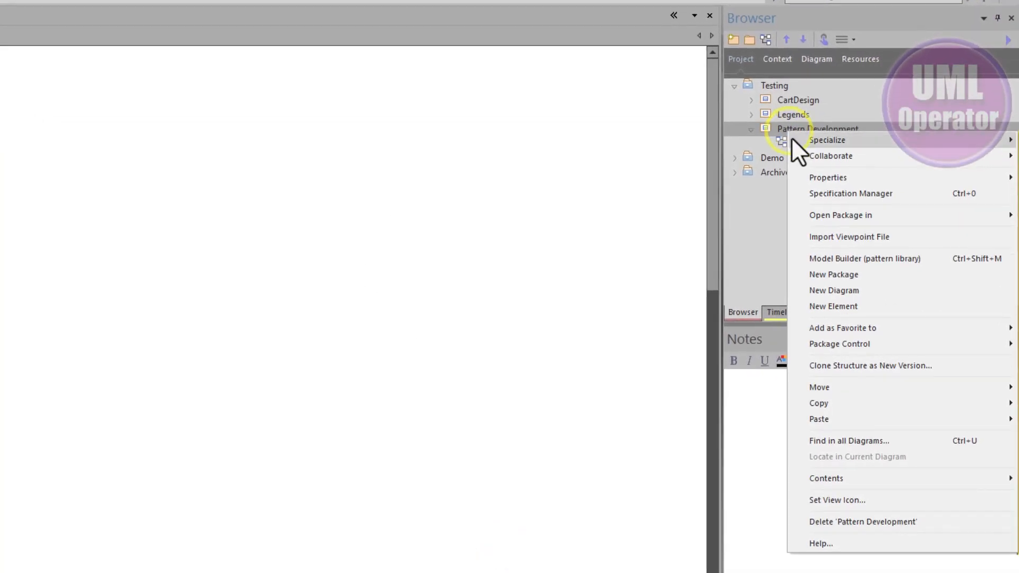
pyautogui.moveTo(883, 346)
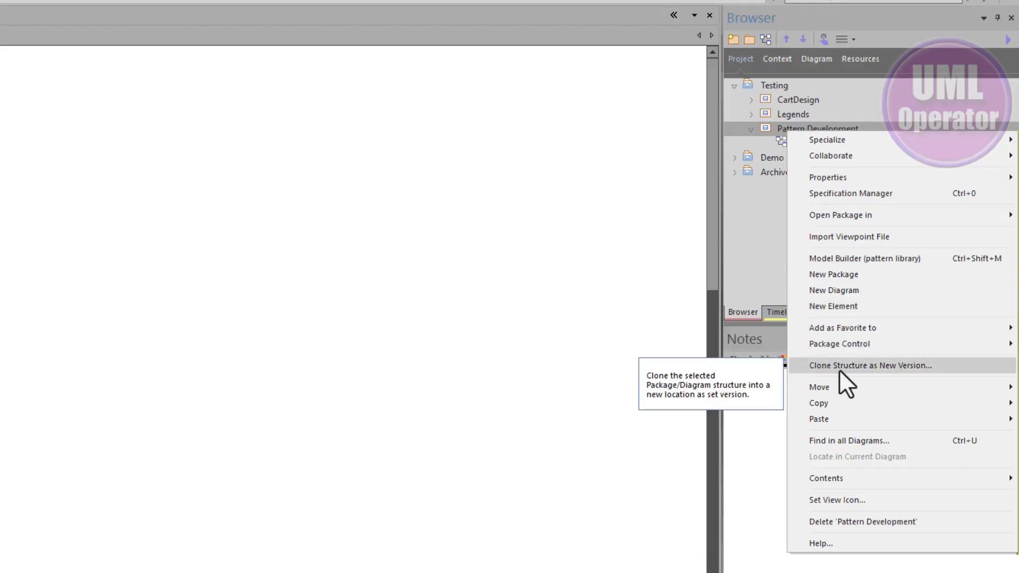
pyautogui.moveTo(849, 344)
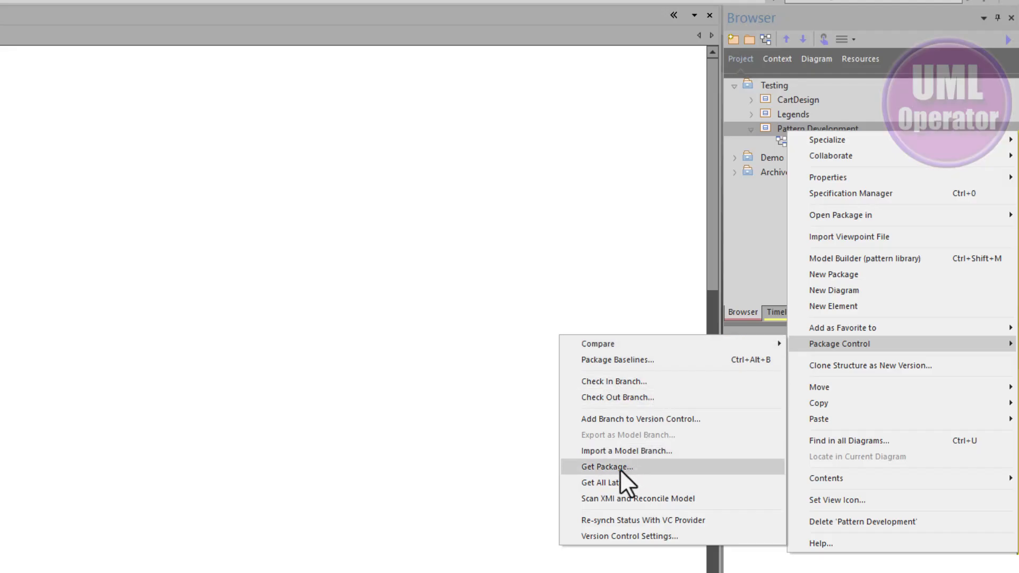
pyautogui.click(633, 470)
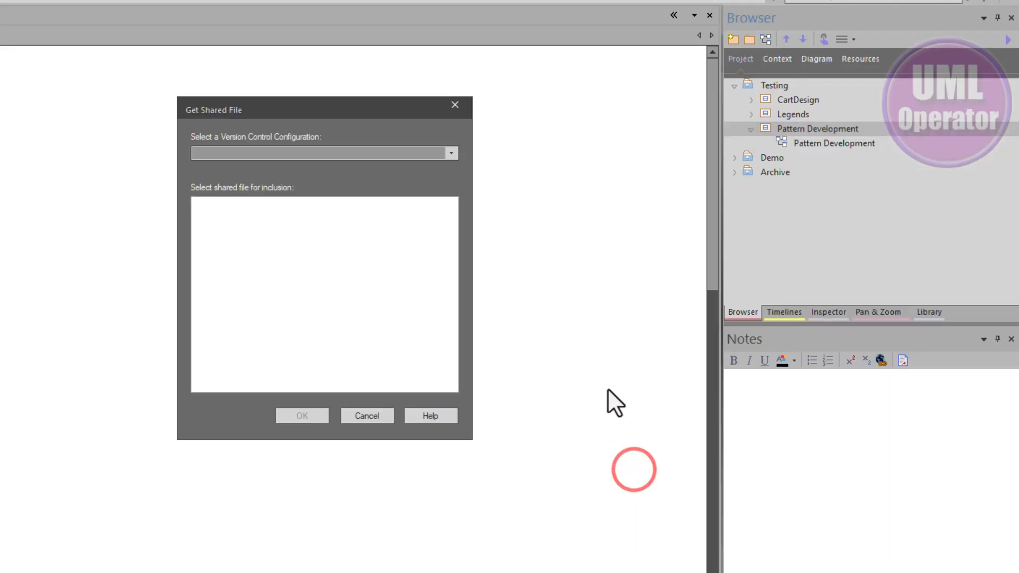
pyautogui.click(449, 152)
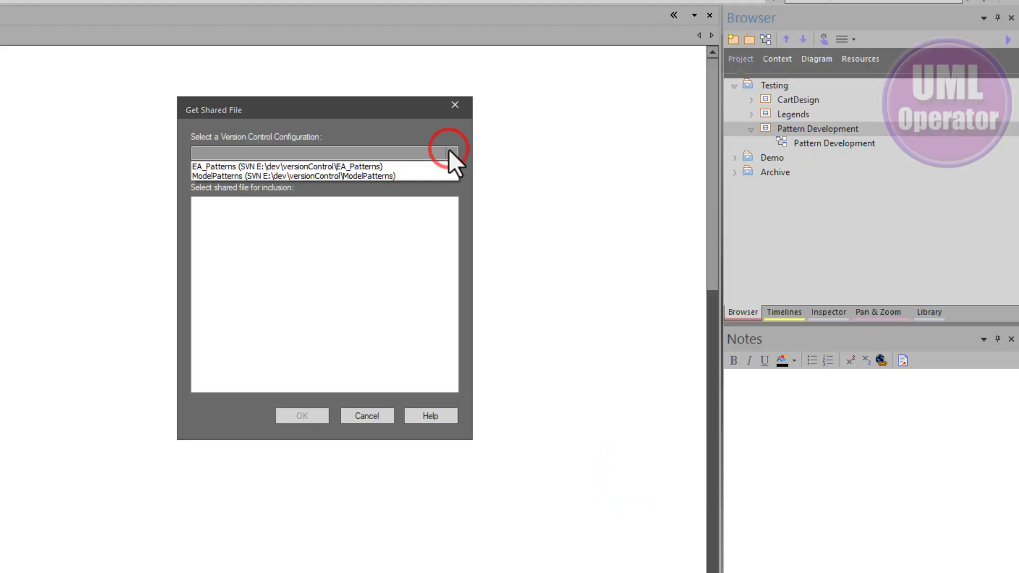
pyautogui.click(387, 179)
pyautogui.click(263, 202)
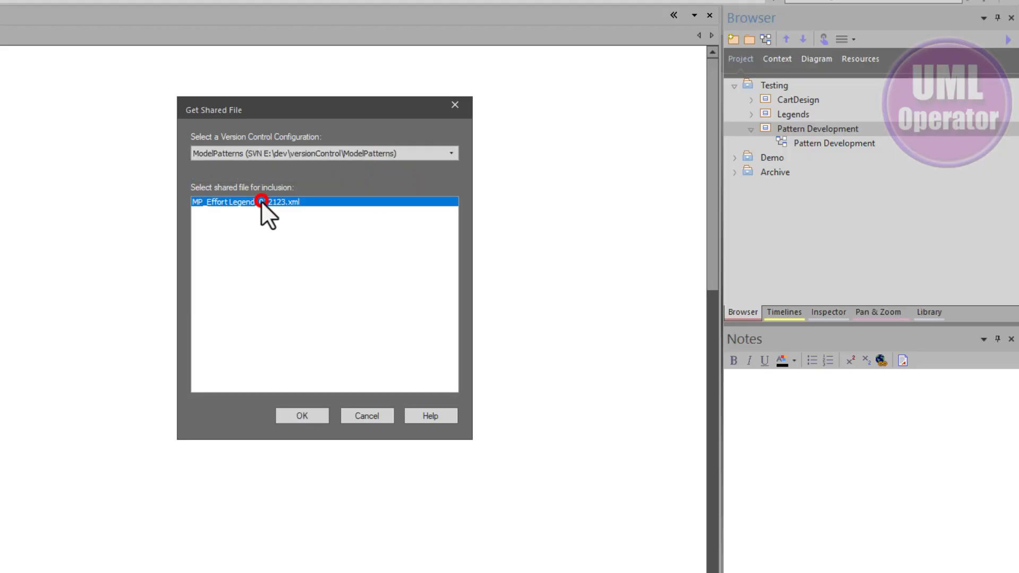
pyautogui.click(304, 417)
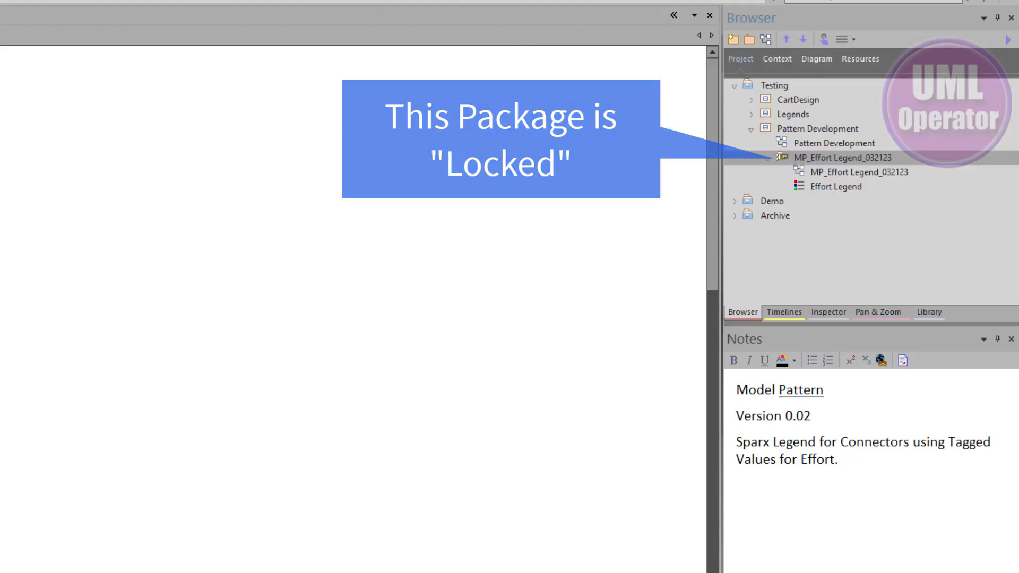
# Review the package control options of the MP_Effort Legend_032123 package and close them
pyautogui.hotkey('ctrl', 'alt', 'p')
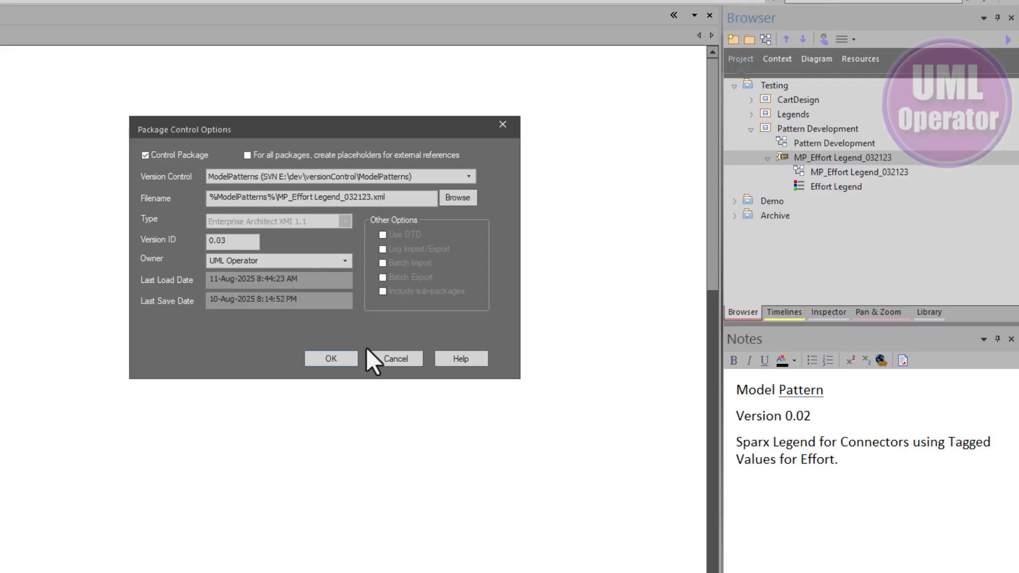
pyautogui.click(372, 360)
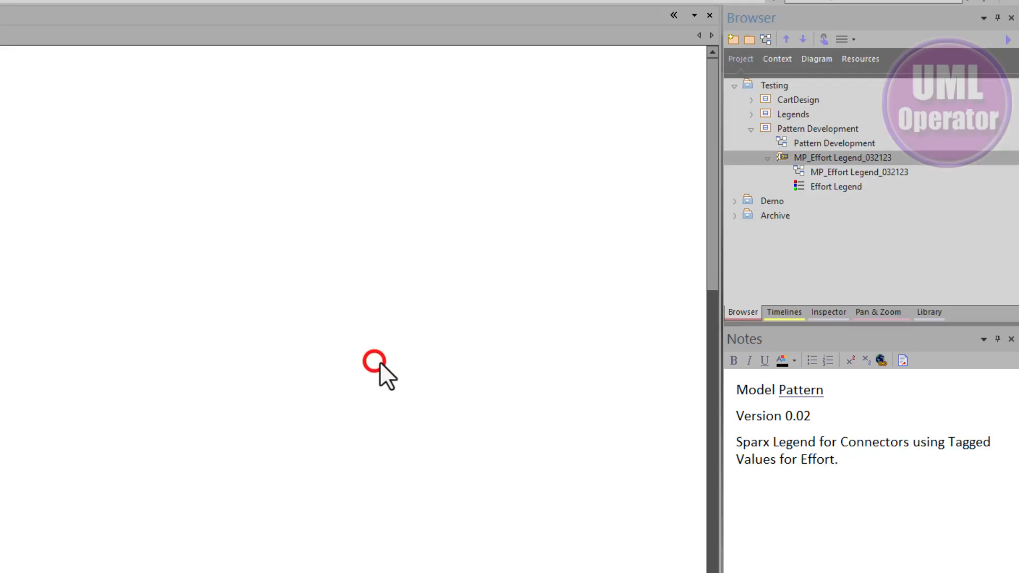
# Open the MP_Effort Legend_032123 diagram and compare the version notes of the diagram, its Effort Legend and the package
pyautogui.doubleClick(815, 171)
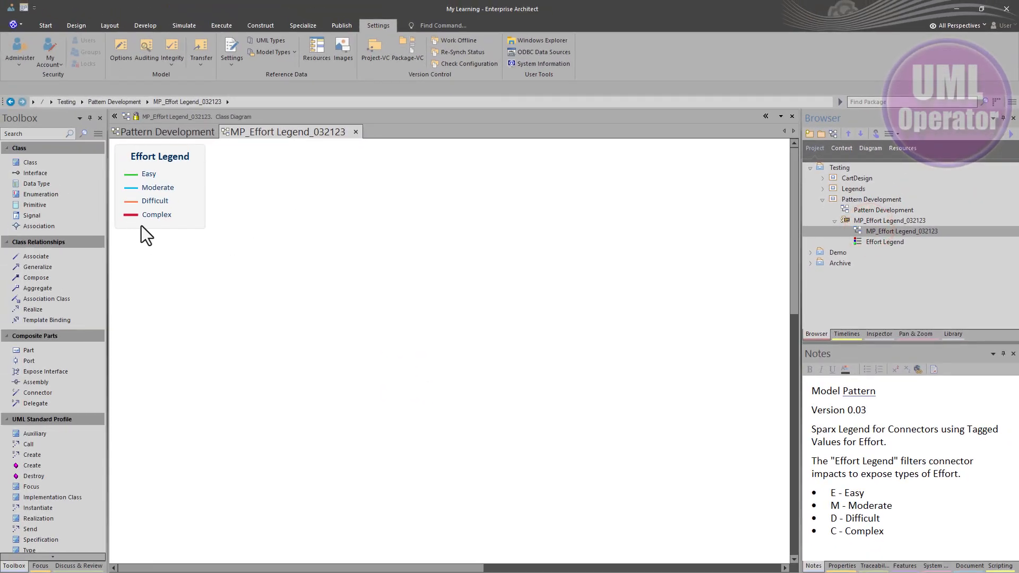
pyautogui.click(141, 222)
pyautogui.click(317, 224)
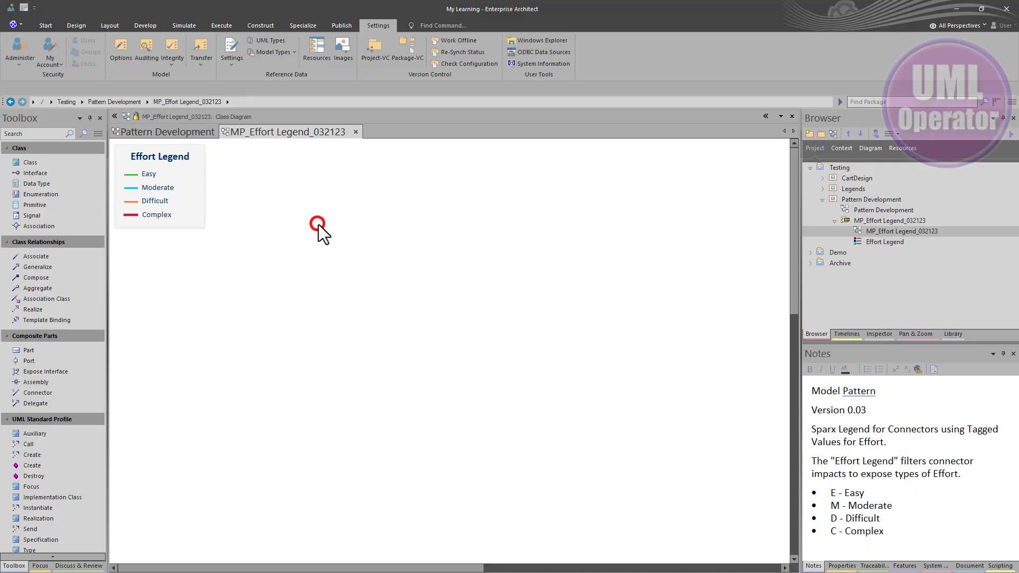
pyautogui.moveTo(871, 410); pyautogui.dragTo(807, 411)
pyautogui.click(166, 191)
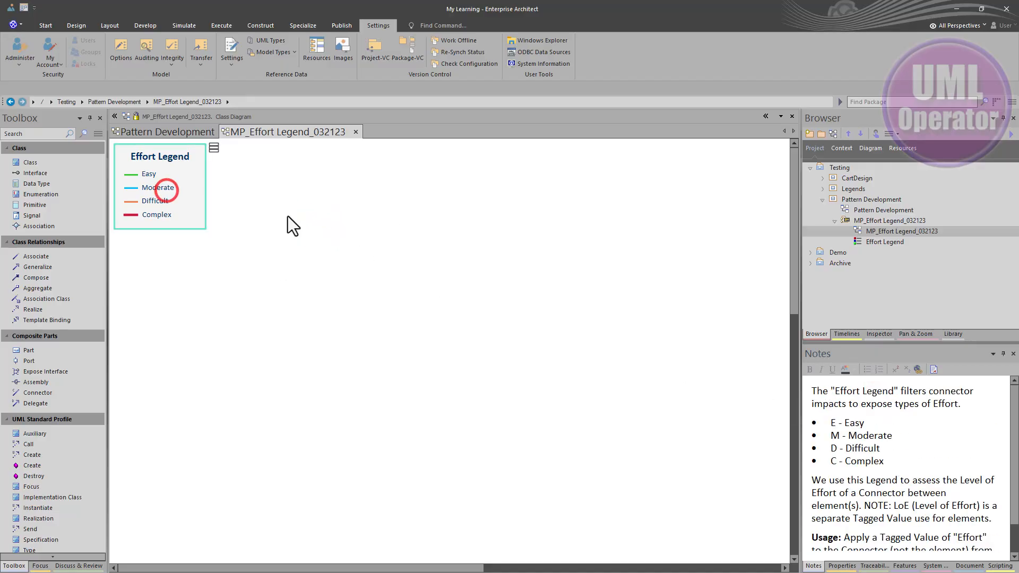
pyautogui.click(864, 221)
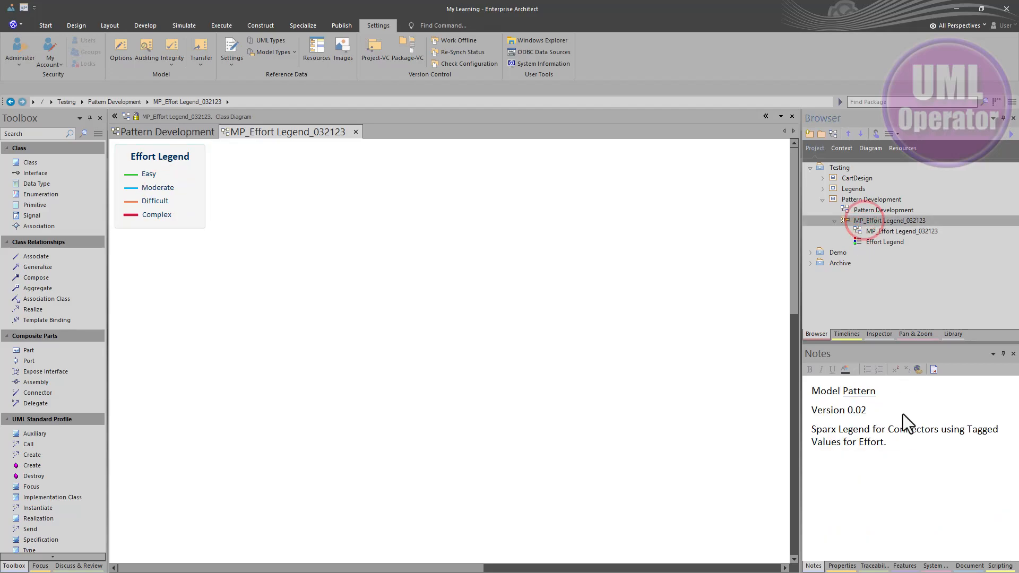
pyautogui.click(872, 410)
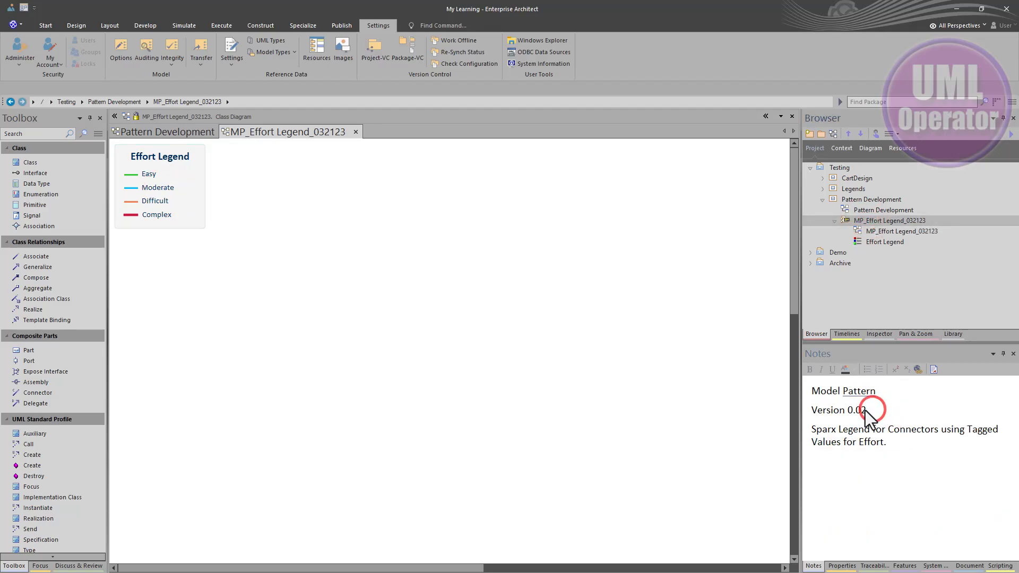
pyautogui.click(247, 245)
pyautogui.click(180, 208)
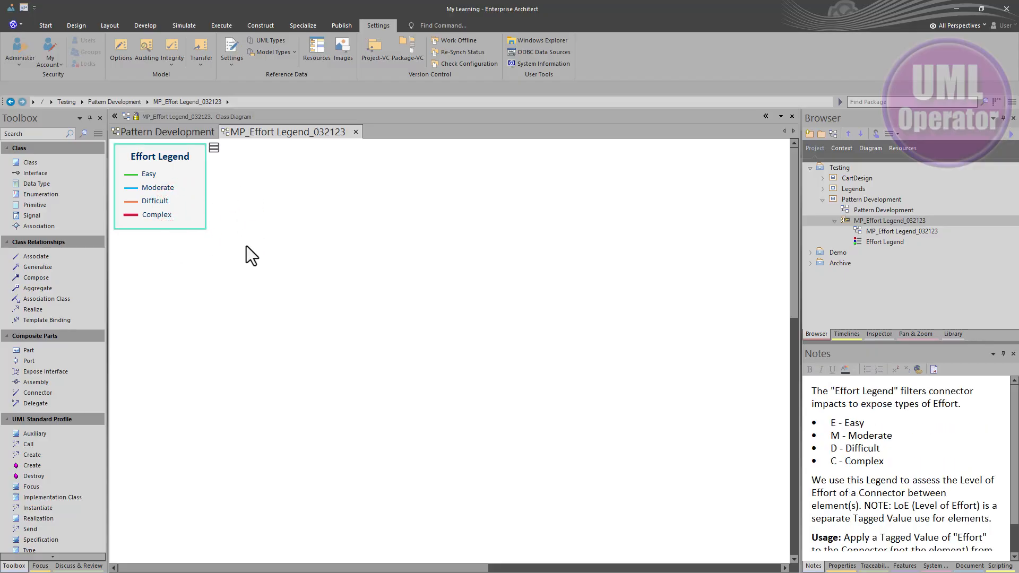
# Check out the MP_Effort Legend_032123 package from version control for editing
pyautogui.rightClick(882, 222)
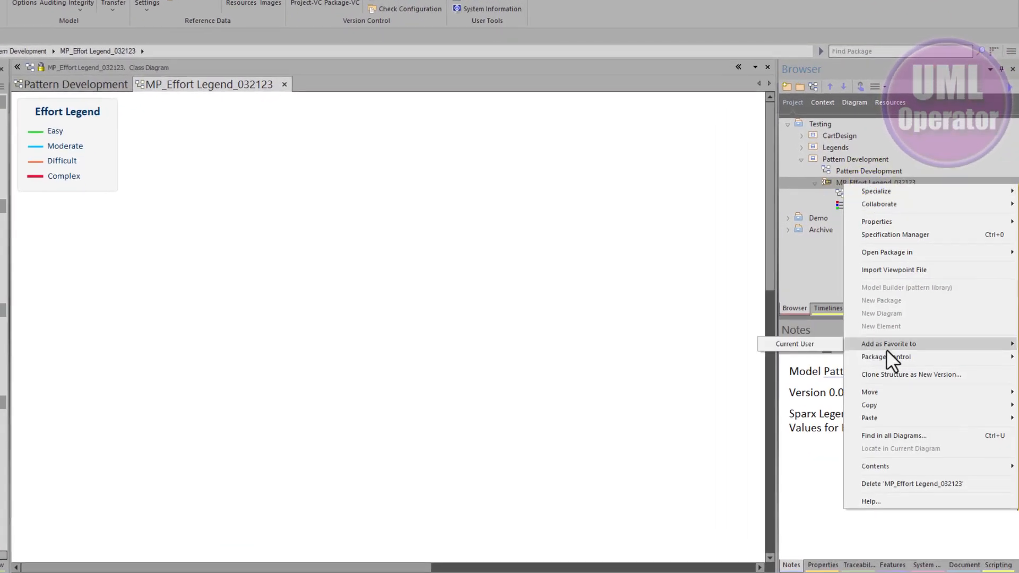
pyautogui.moveTo(893, 355)
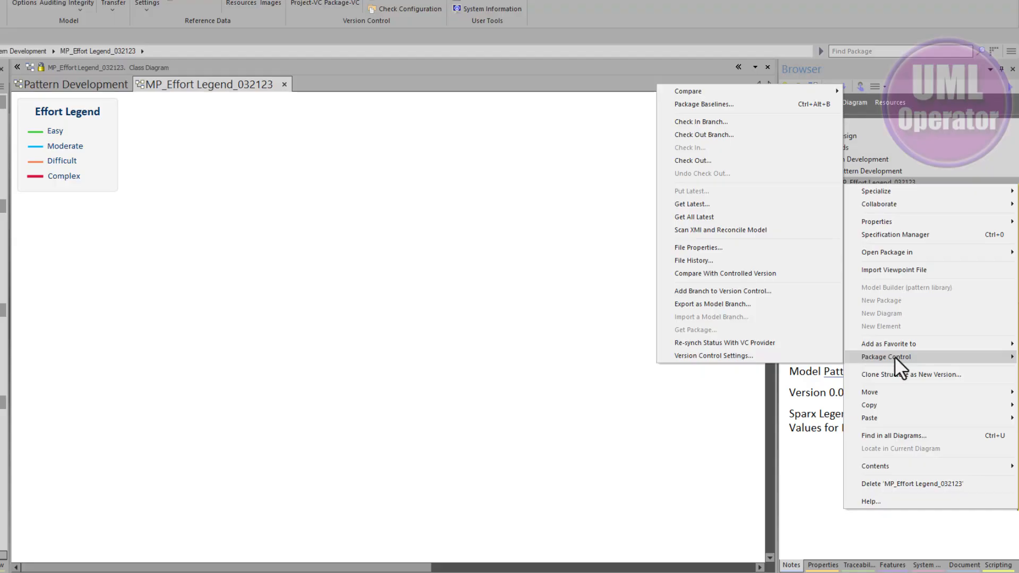
pyautogui.click(716, 163)
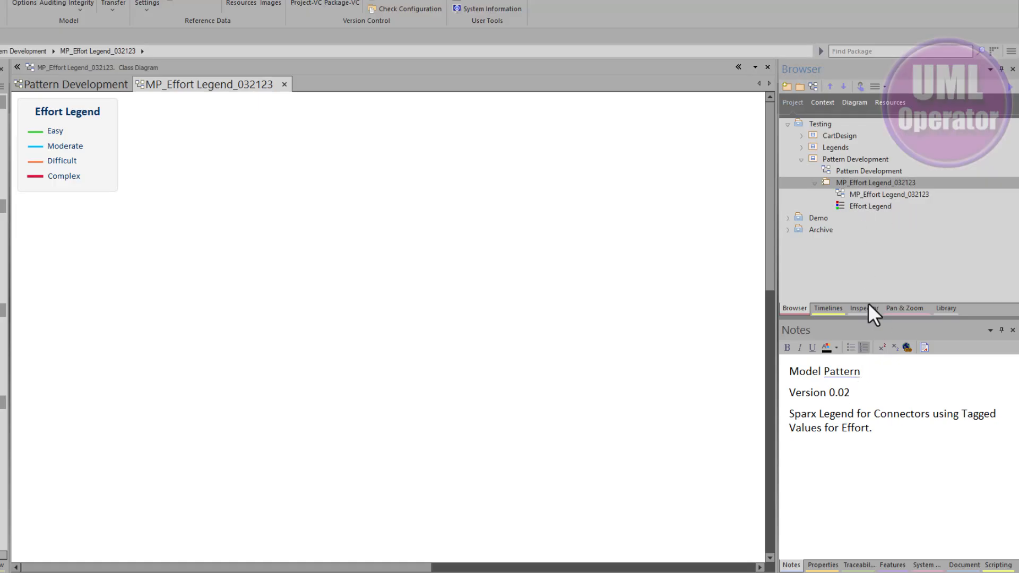
# Update the version in the MP_Effort Legend_032123 package notes to 0.03
pyautogui.click(853, 182)
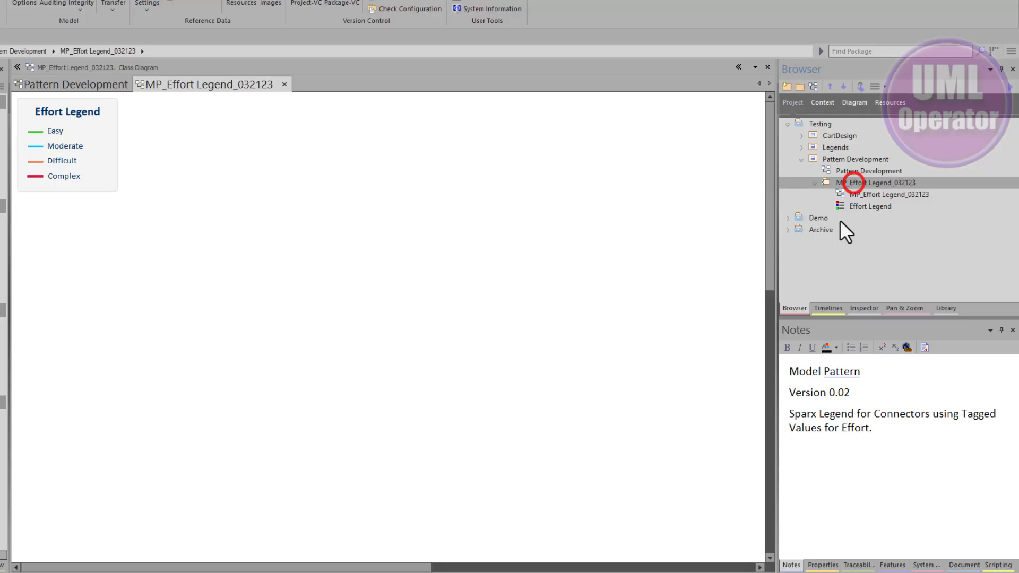
pyautogui.click(848, 391)
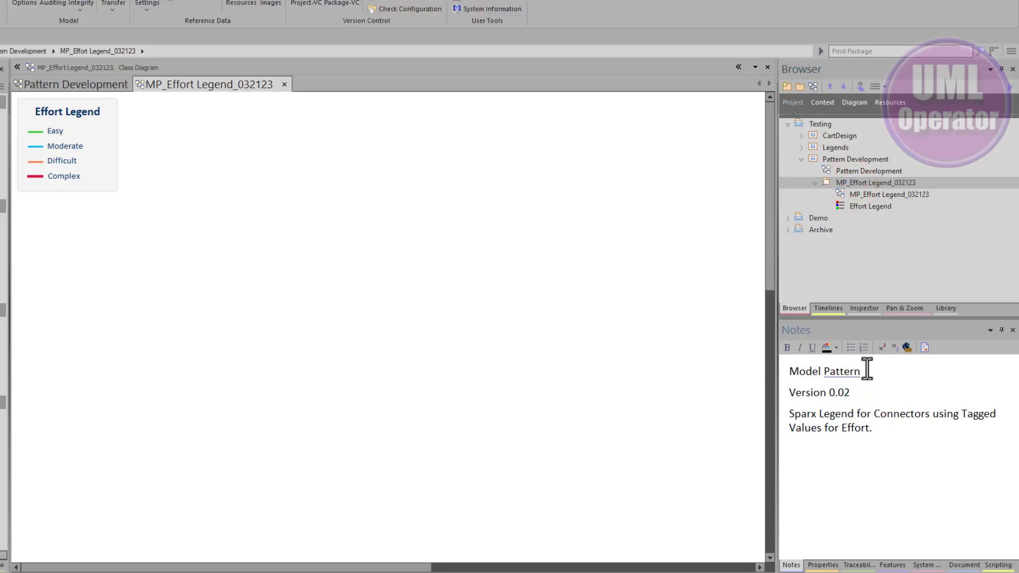
pyautogui.press('BackSpace')
pyautogui.write('3')
pyautogui.click(844, 195)
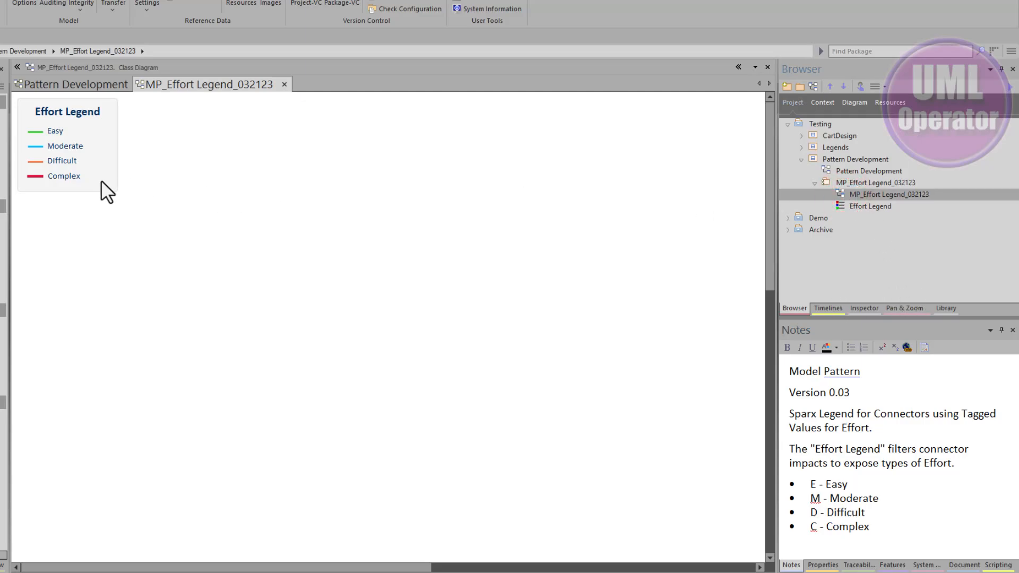
# Set the line width of the Effort Legend's Complex connector item to 2 and save the legend
pyautogui.doubleClick(57, 179)
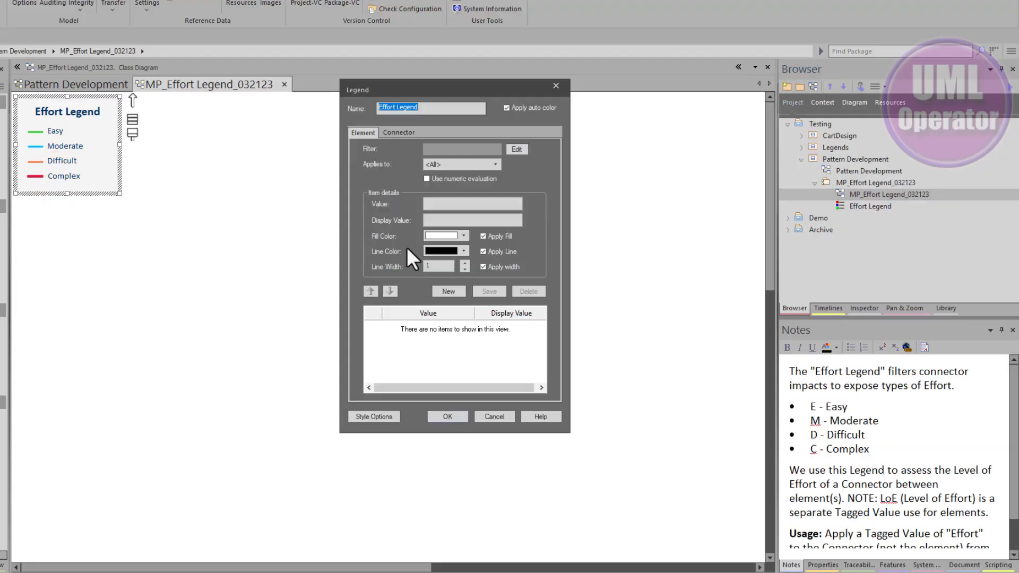
pyautogui.click(400, 132)
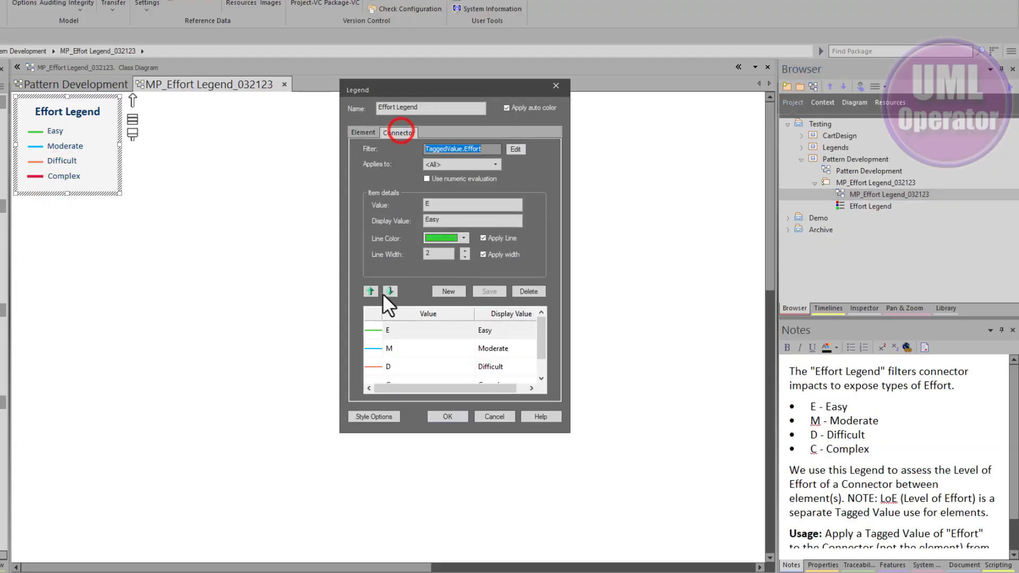
pyautogui.scroll(-1, 386, 366)
pyautogui.click(381, 367)
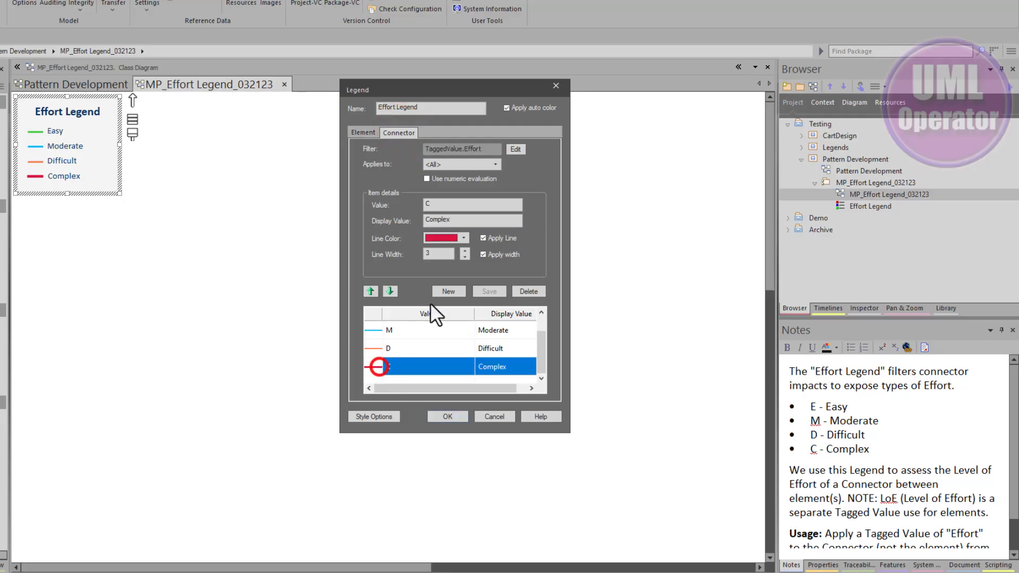
pyautogui.click(464, 257)
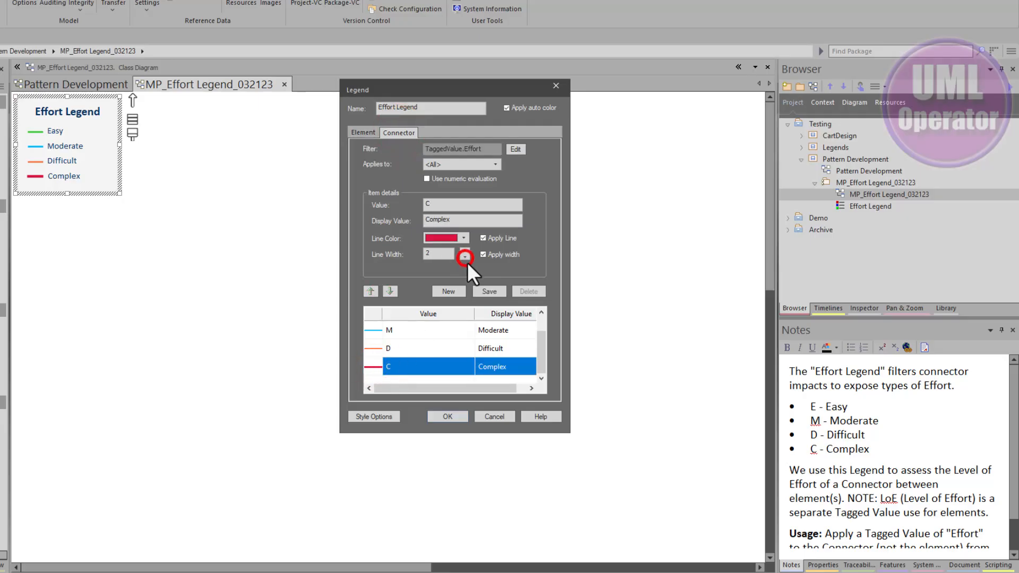
pyautogui.click(485, 290)
pyautogui.click(445, 411)
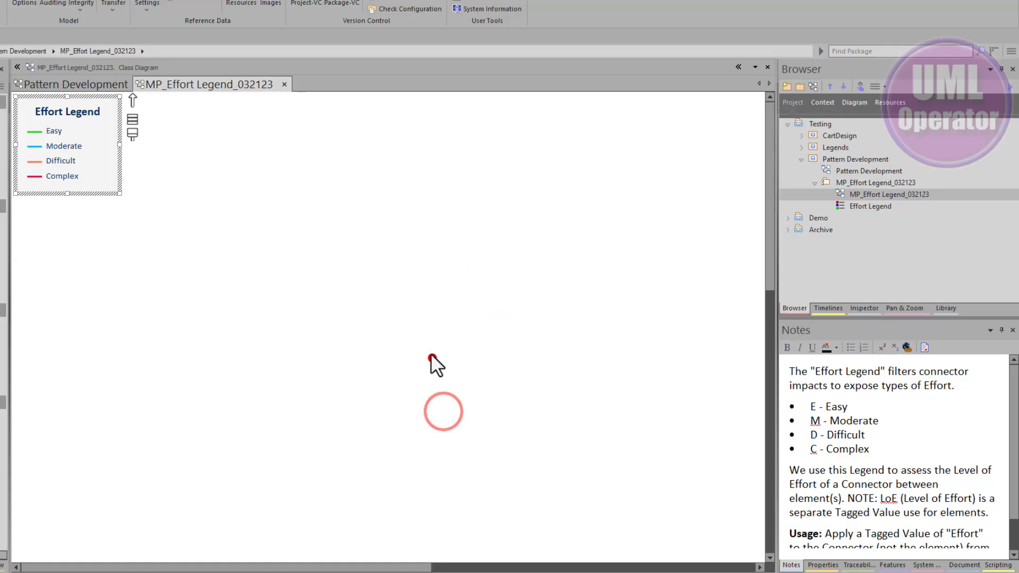
pyautogui.click(431, 353)
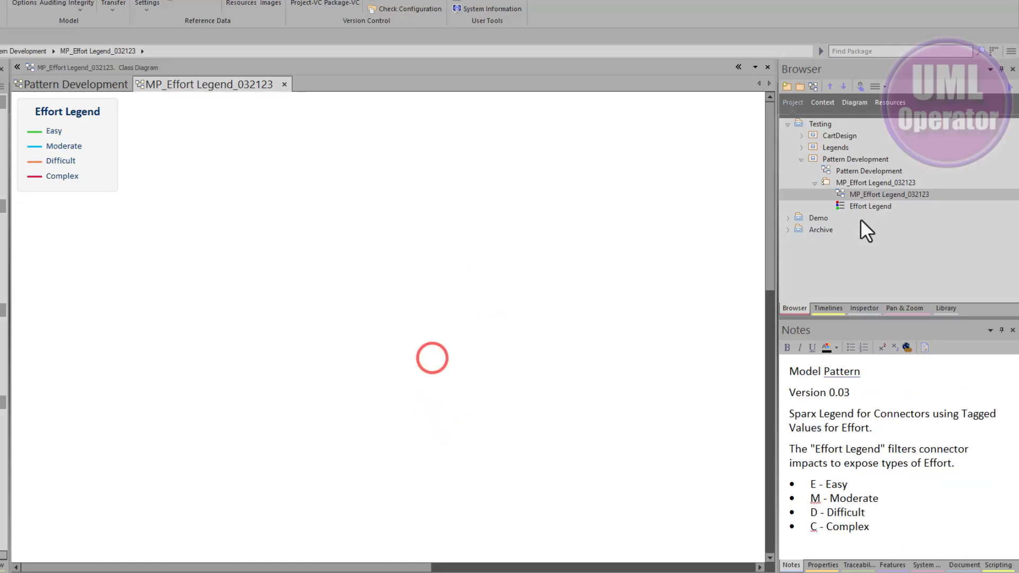
# Check in the MP_Effort Legend_032123 package, adding "Minor Changes" to the check-in comment
pyautogui.rightClick(852, 182)
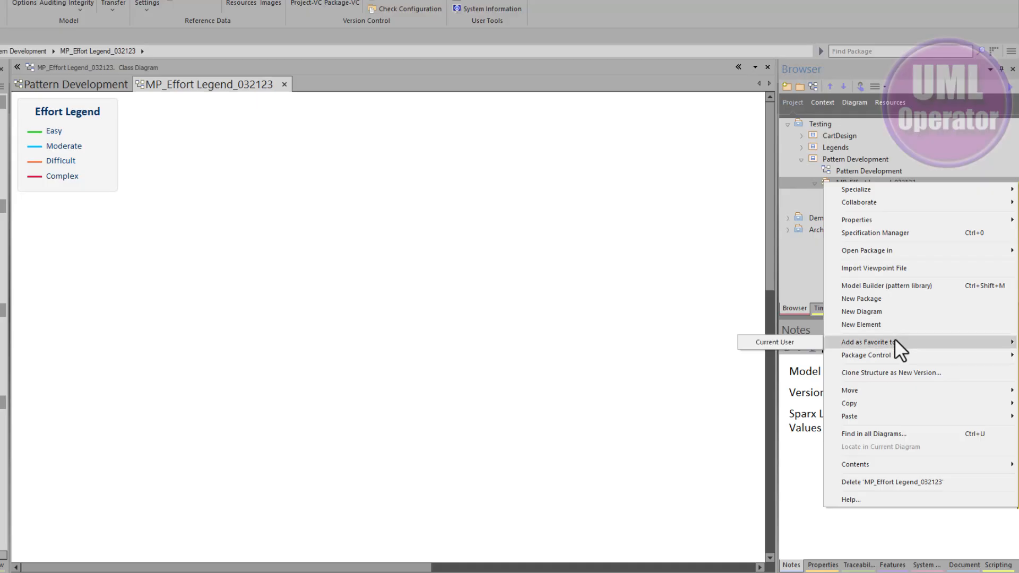
pyautogui.click(893, 355)
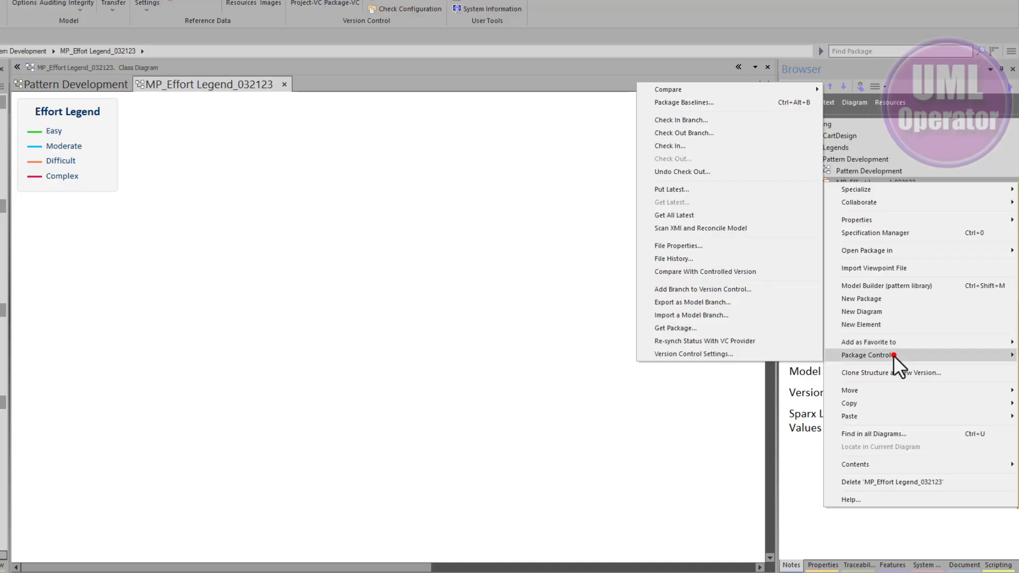
pyautogui.click(681, 148)
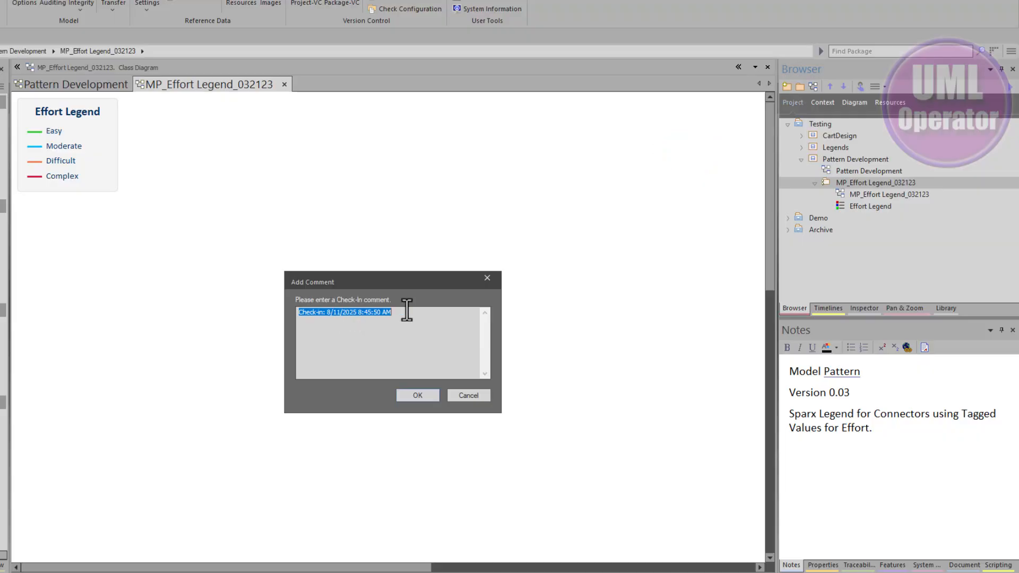
pyautogui.click(423, 314)
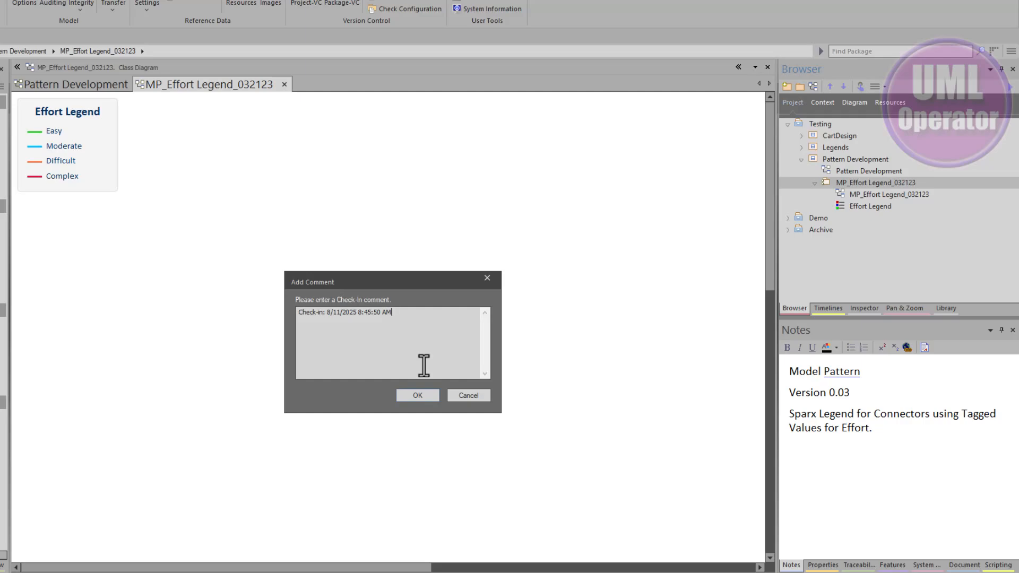
pyautogui.write('Minor Changes')
pyautogui.click(424, 394)
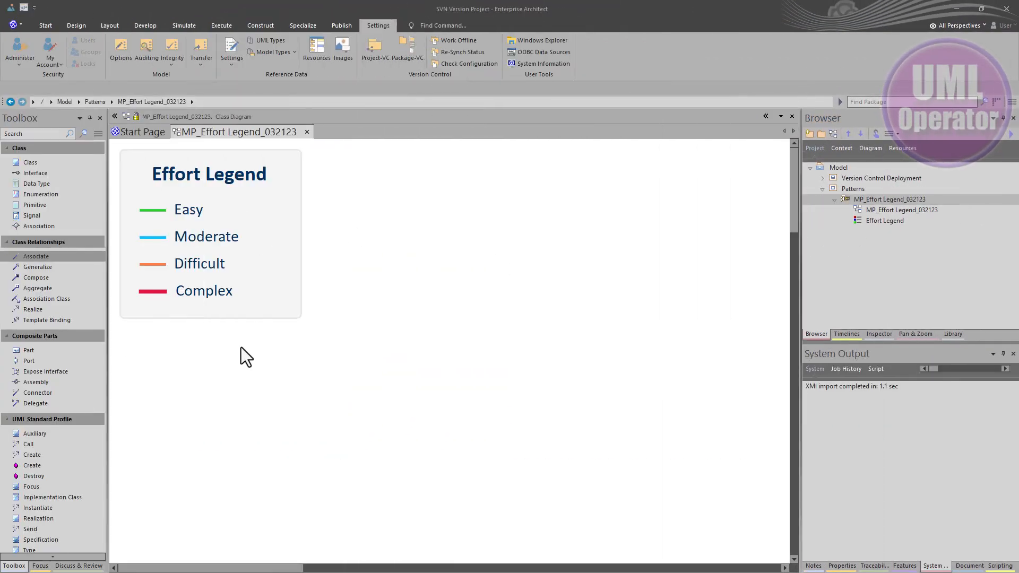
# In the SVN Version Project, get the latest version of the MP_Effort Legend_032123 package under Patterns
pyautogui.scroll(2, 354, 342)
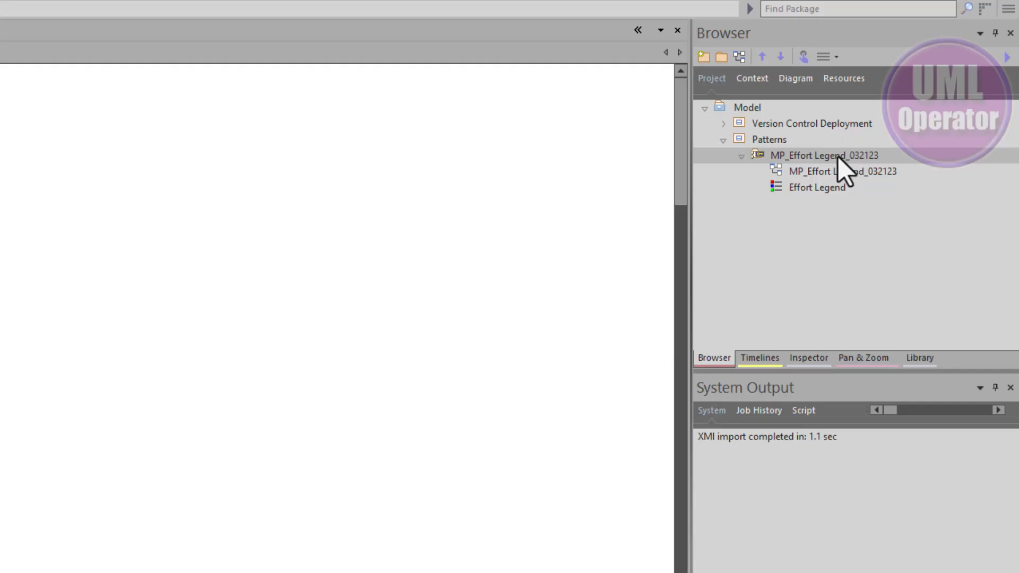
pyautogui.click(835, 157)
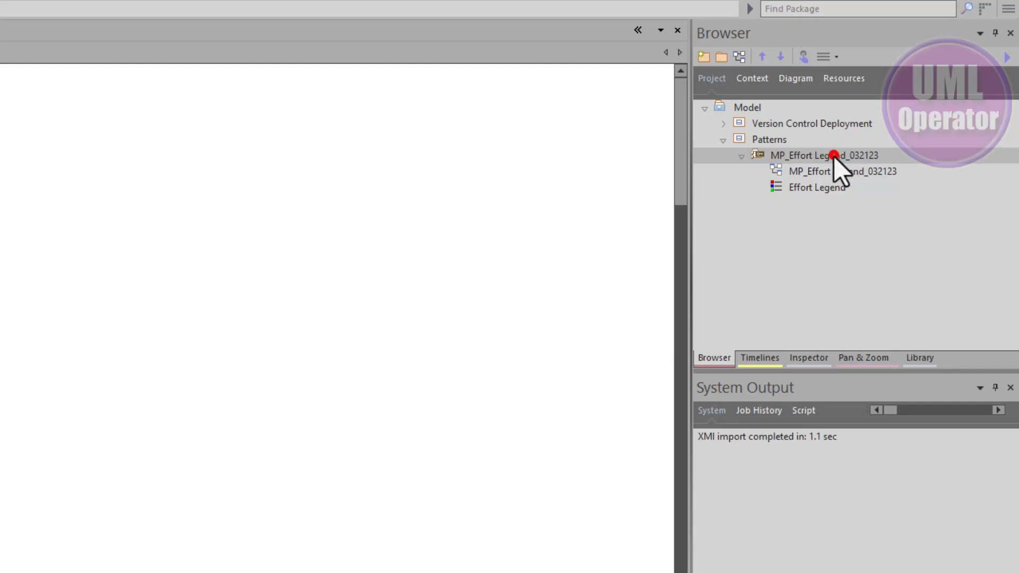
pyautogui.rightClick(794, 157)
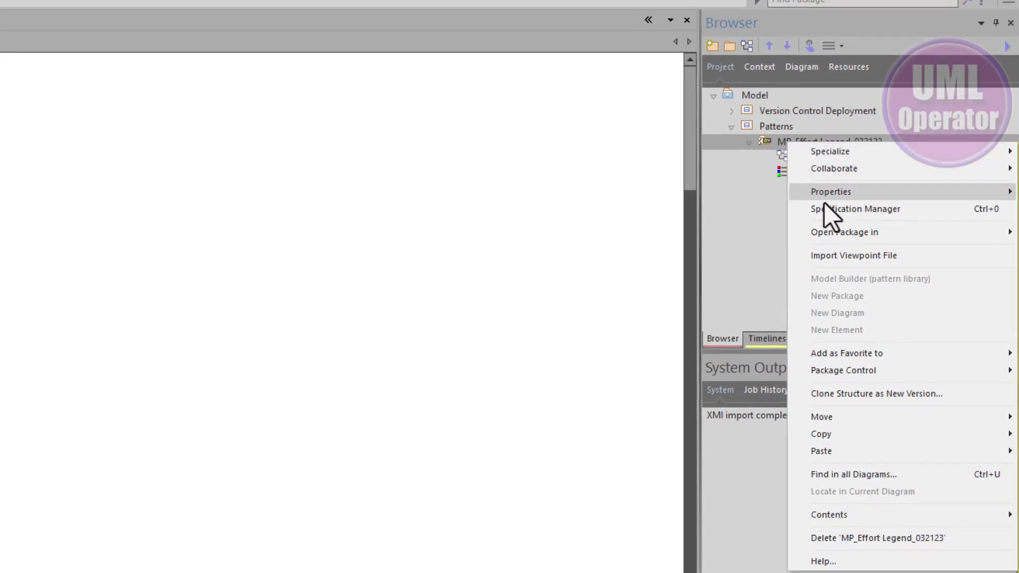
pyautogui.click(851, 368)
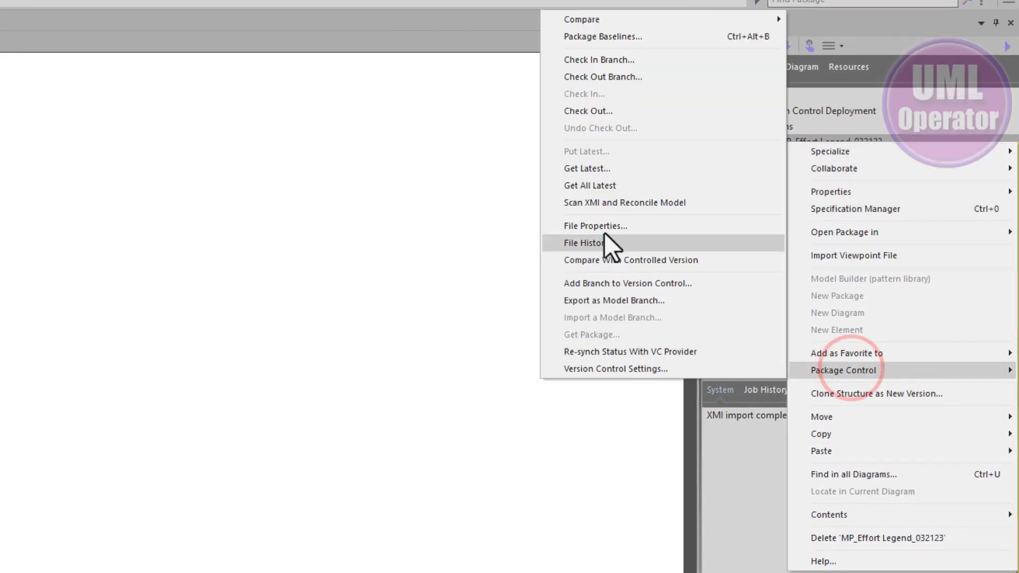
pyautogui.click(614, 172)
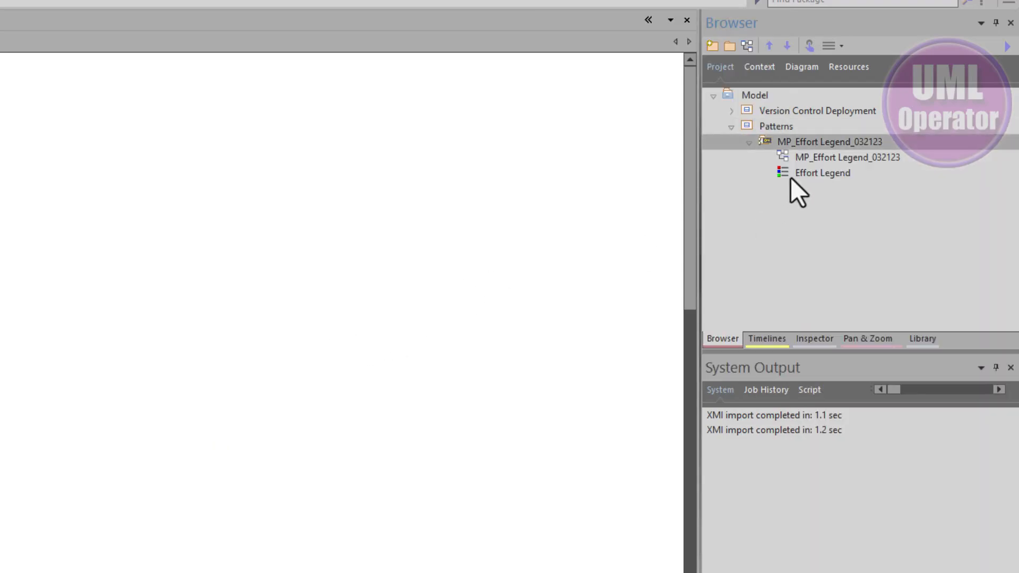
# Open the refreshed MP_Effort Legend_032123 diagram and examine its legend and the version properties of the diagram and package
pyautogui.doubleClick(801, 156)
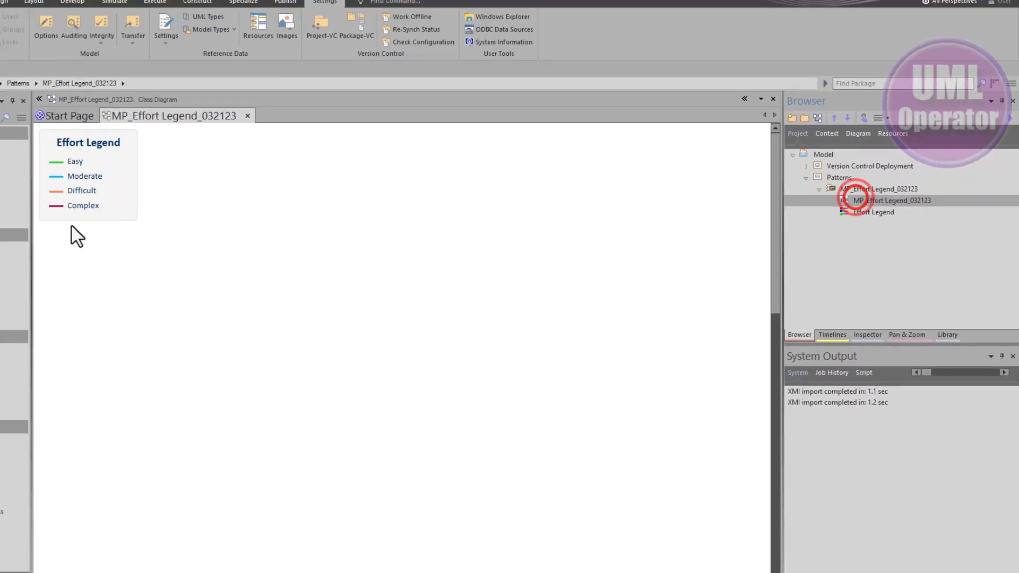
pyautogui.click(175, 205)
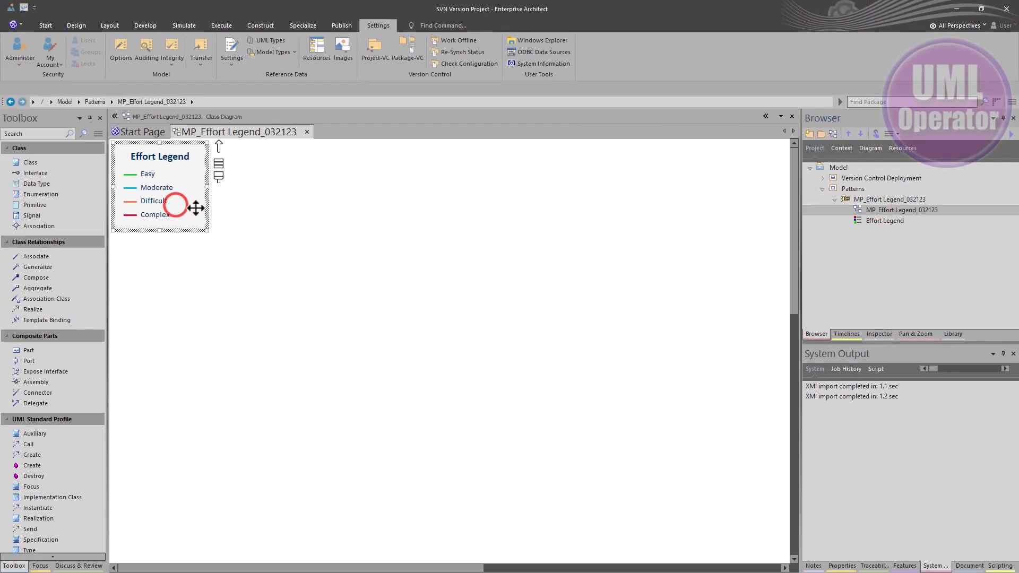
pyautogui.click(359, 221)
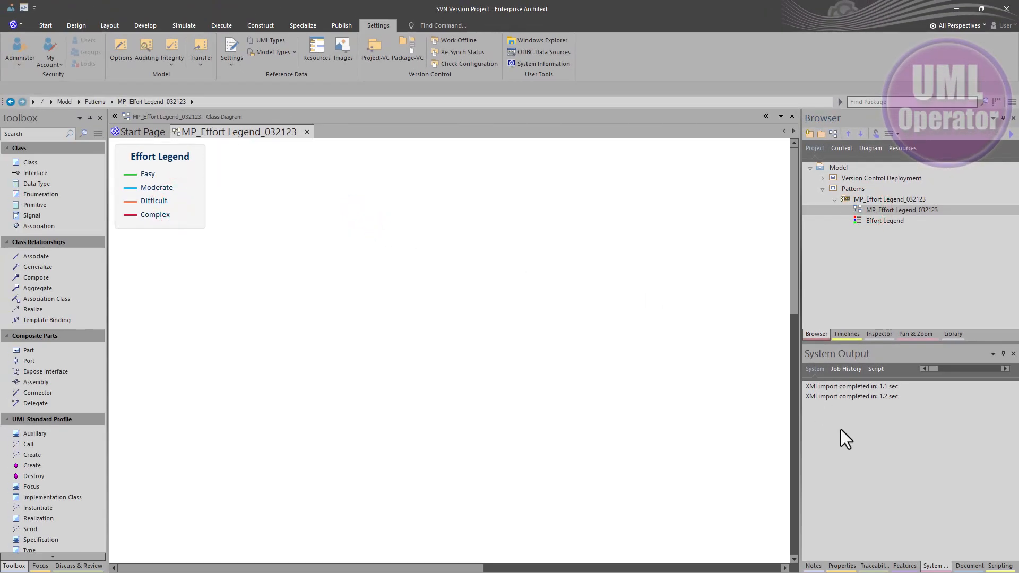
pyautogui.click(852, 565)
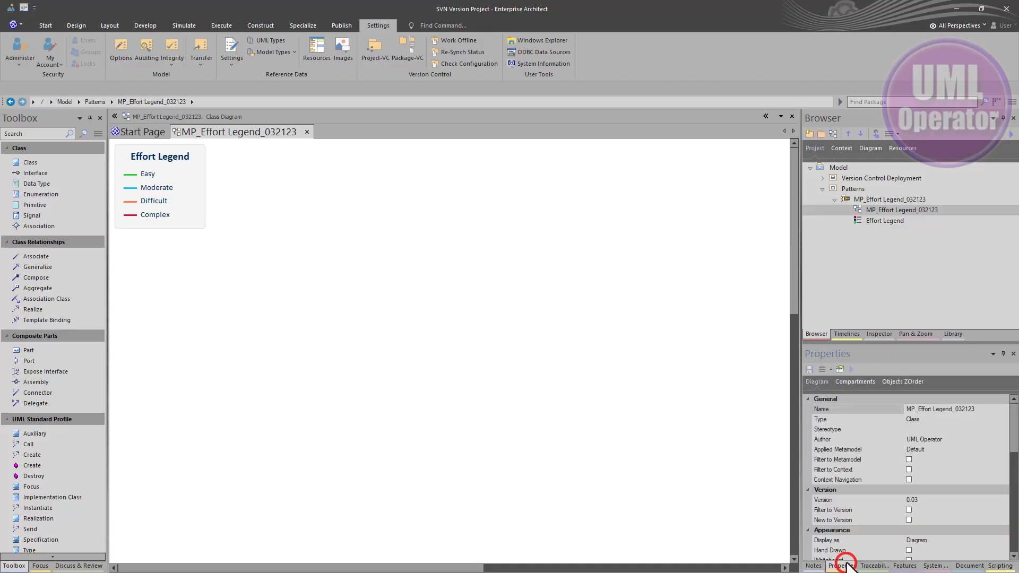
pyautogui.click(881, 199)
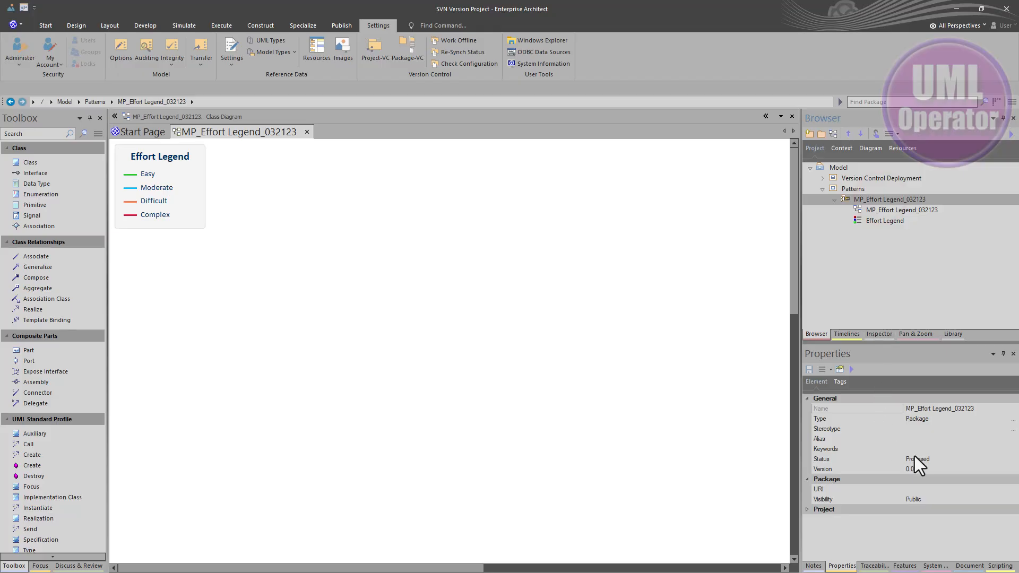
# Compare the version properties of the MP_Effort Legend_032123 package, its diagram and the Effort Legend, and inspect the enlarged legend's line colours and widths
pyautogui.click(919, 470)
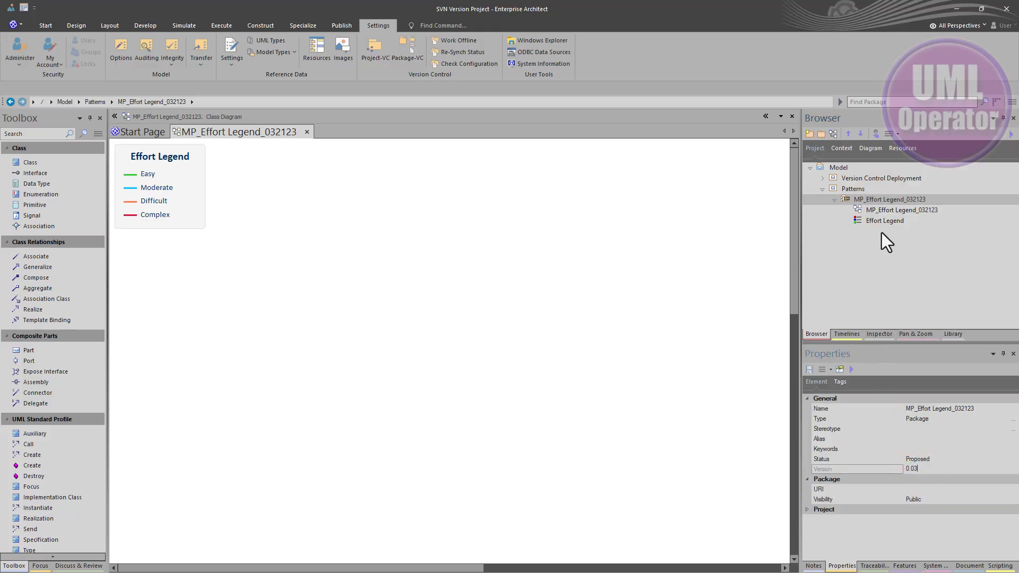
pyautogui.click(881, 209)
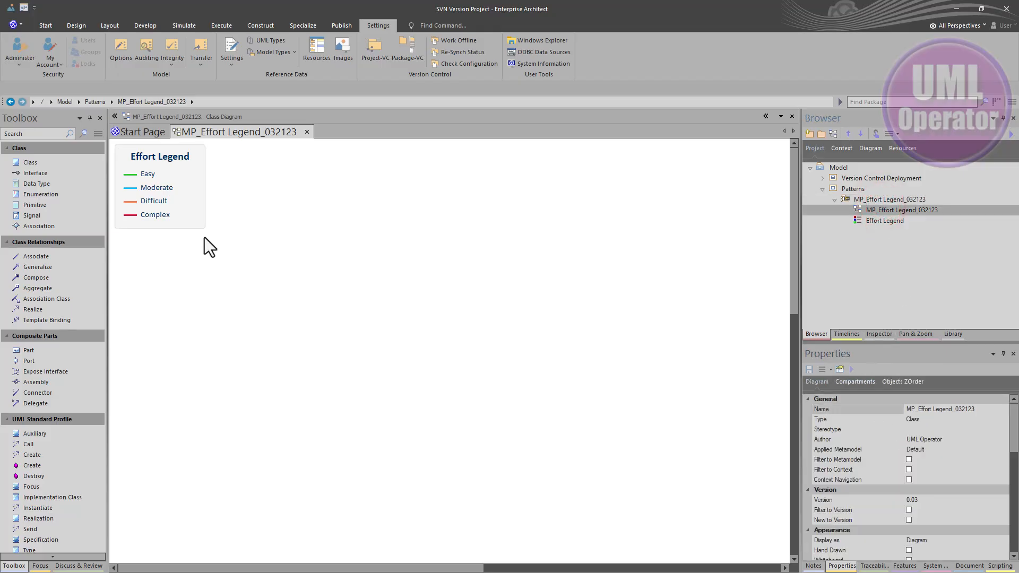
pyautogui.click(163, 221)
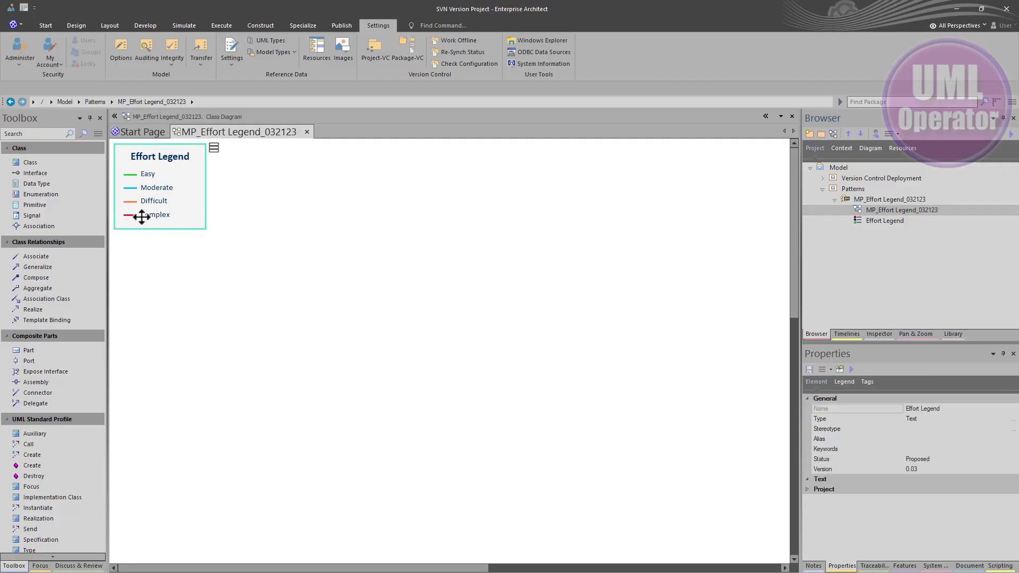
pyautogui.scroll(5, 142, 217)
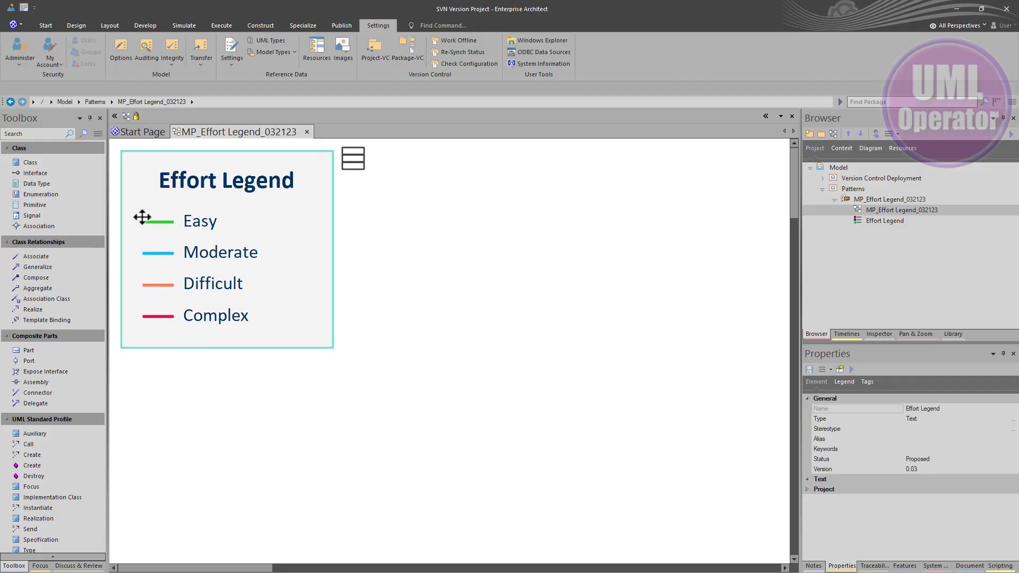
pyautogui.scroll(1, 142, 217)
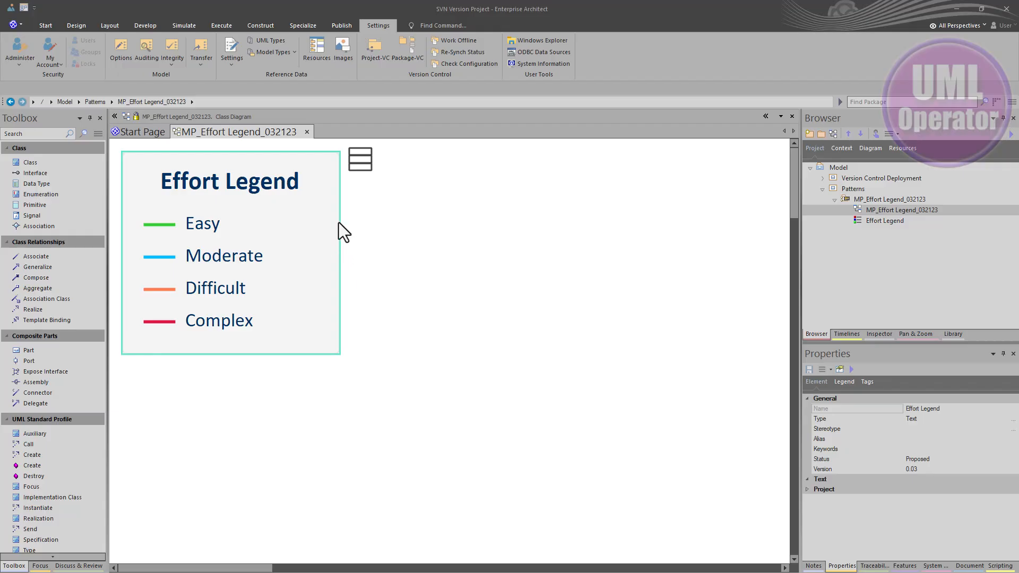
pyautogui.click(857, 198)
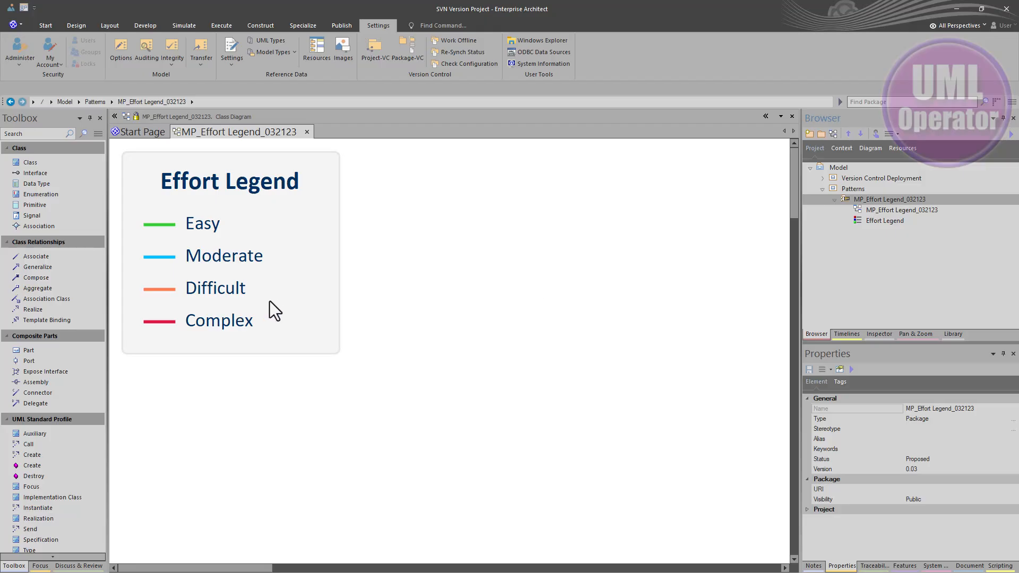
pyautogui.click(299, 269)
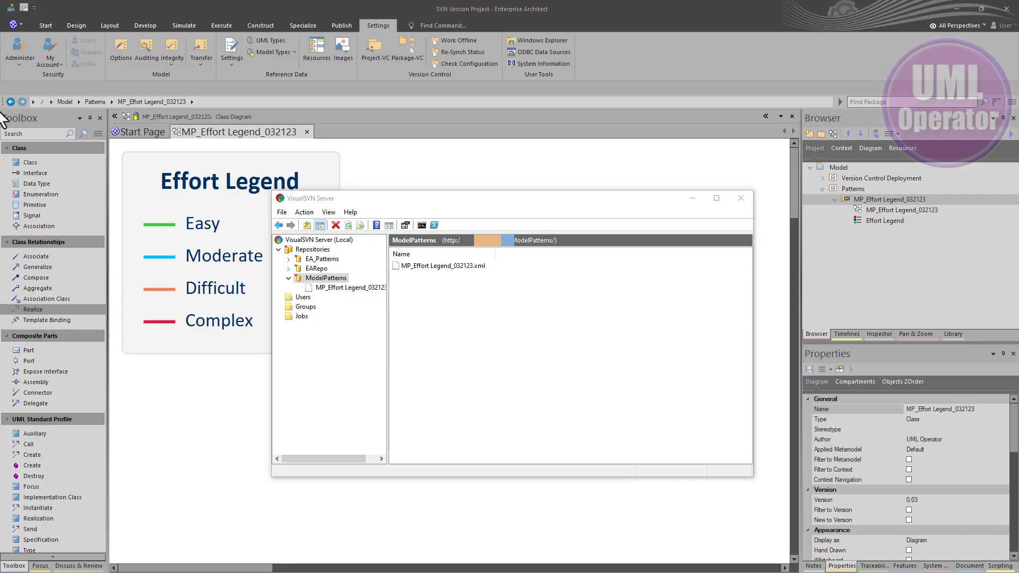
# Open the ModelPatterns repository of VisualSVN Server in its web interface and sign in with the username and password
pyautogui.rightClick(323, 279)
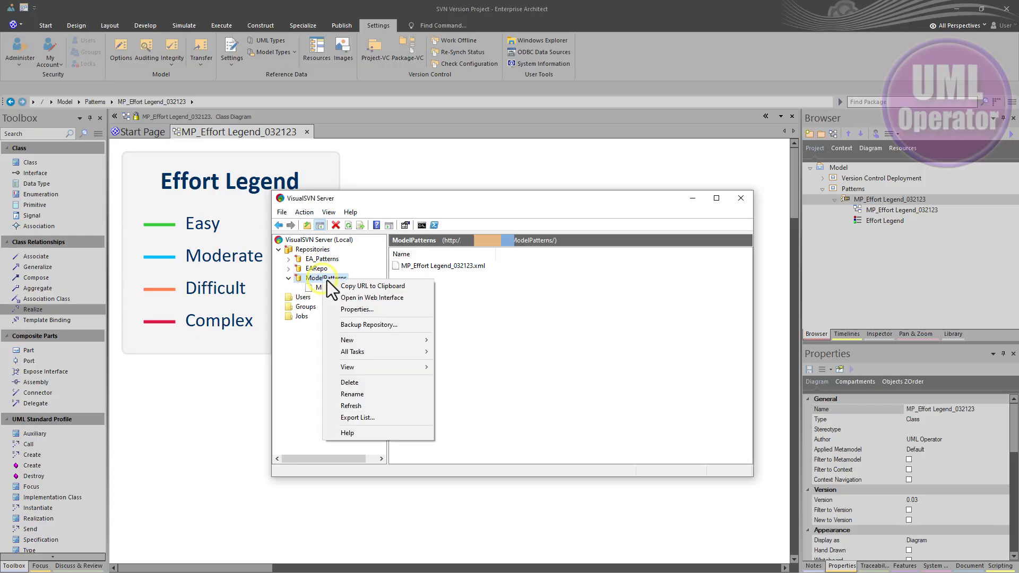
pyautogui.click(352, 298)
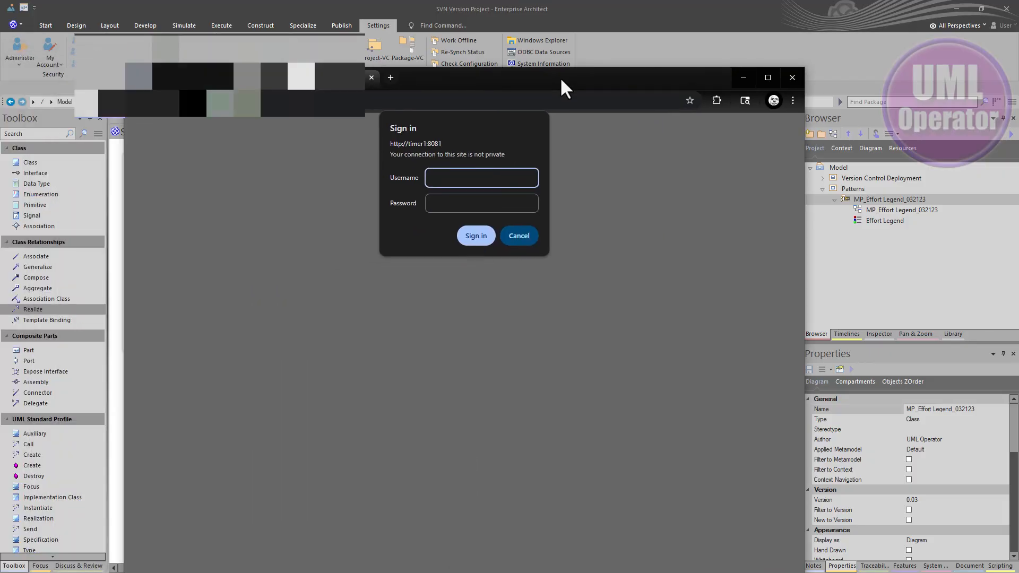
pyautogui.click(579, 131)
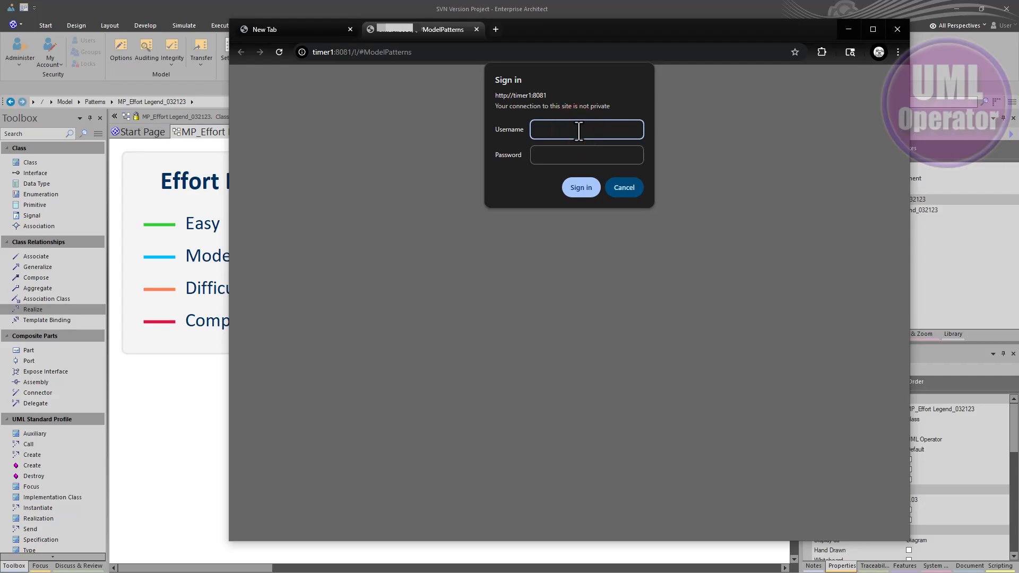
pyautogui.write('umlo')
pyautogui.press('Tab')
pyautogui.write('***')
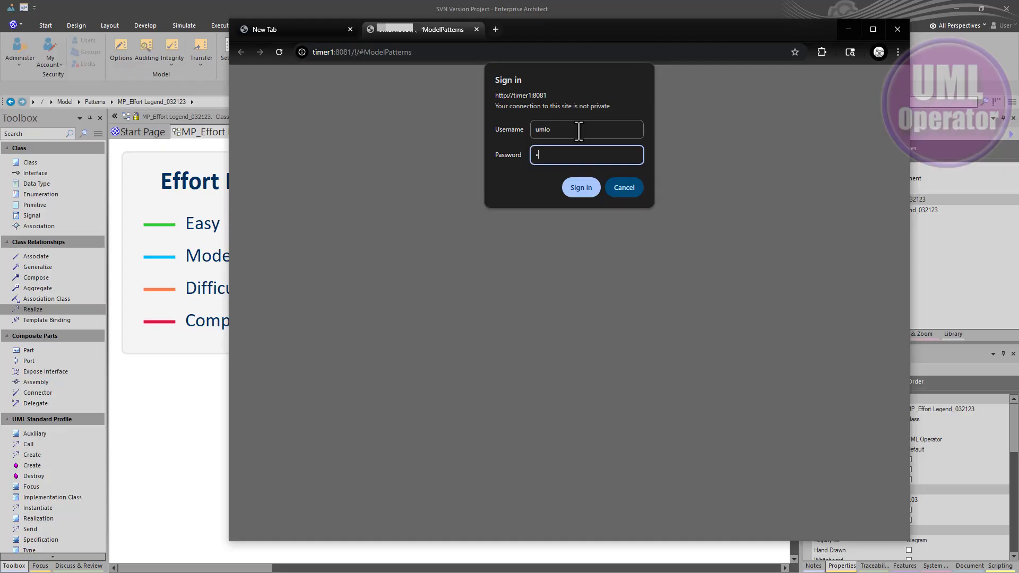
pyautogui.write('****')
pyautogui.press('Return')
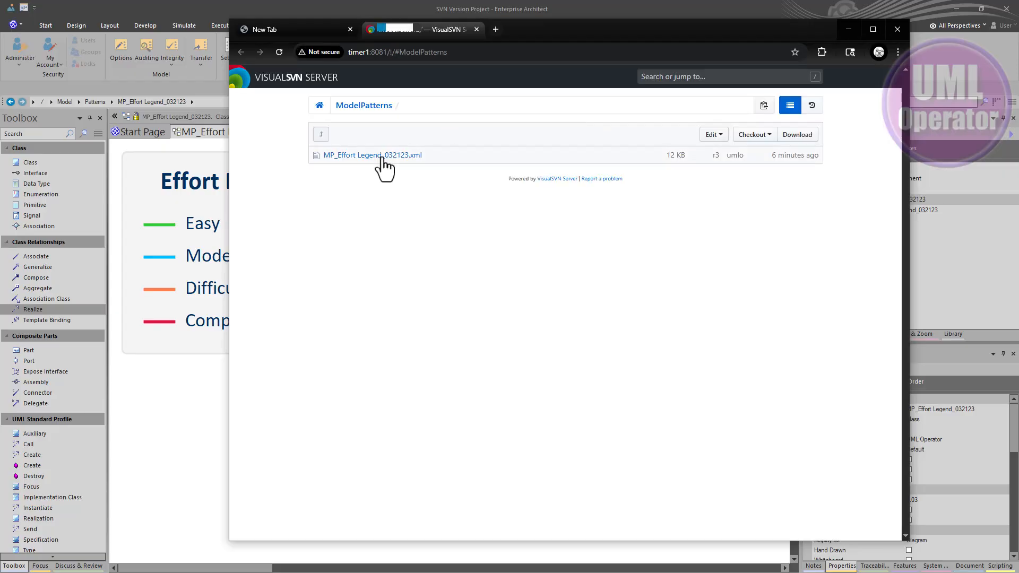
# View MP_Effort Legend_032123.xml in the web repository and examine the XMI header of its source
pyautogui.click(381, 158)
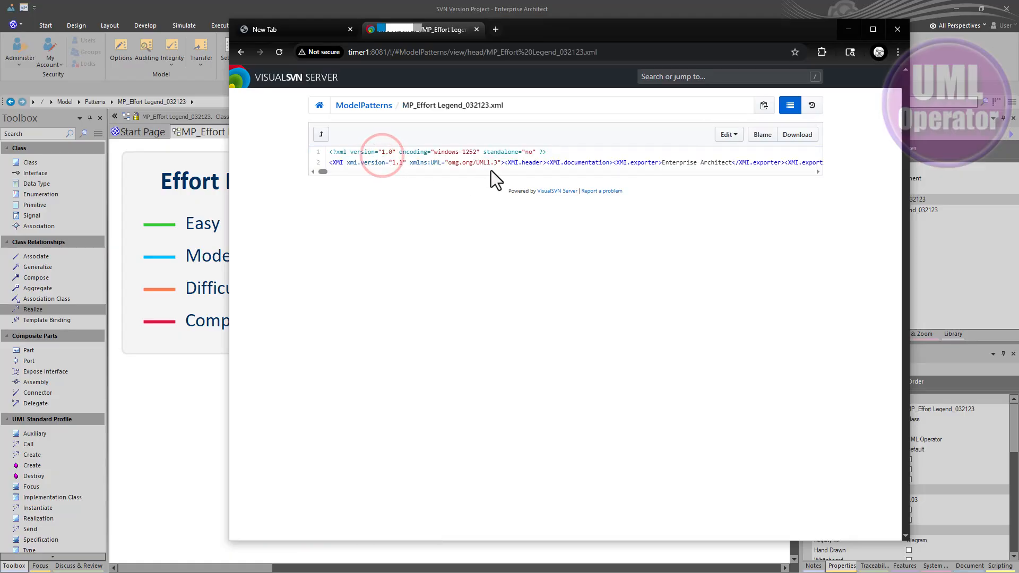
pyautogui.moveTo(476, 162); pyautogui.dragTo(663, 162)
pyautogui.click(498, 232)
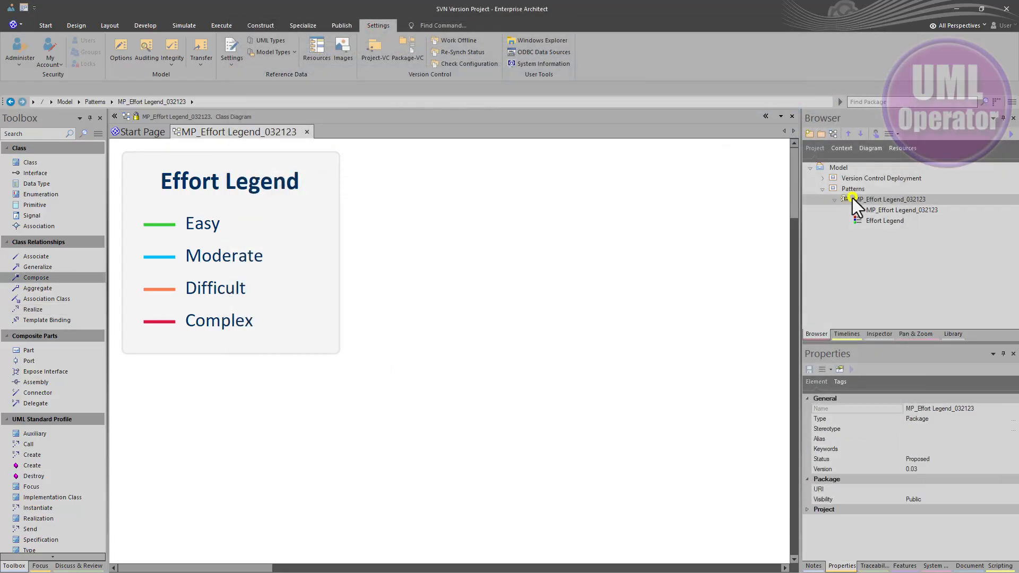
# Back in Enterprise Architect, review the package control commands available for the MP_Effort Legend_032123 package, such as file history and comparison
pyautogui.rightClick(852, 198)
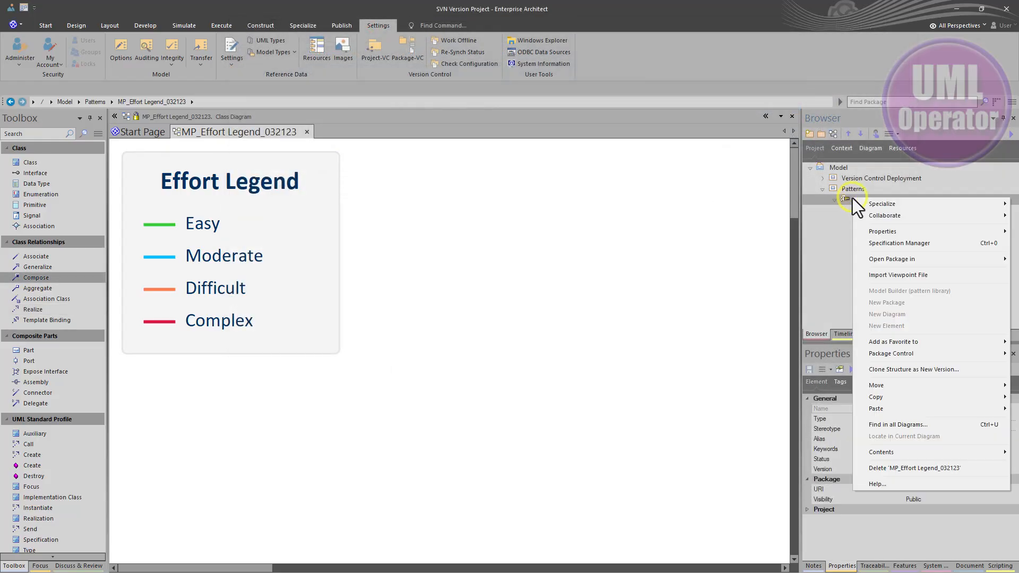
pyautogui.click(880, 354)
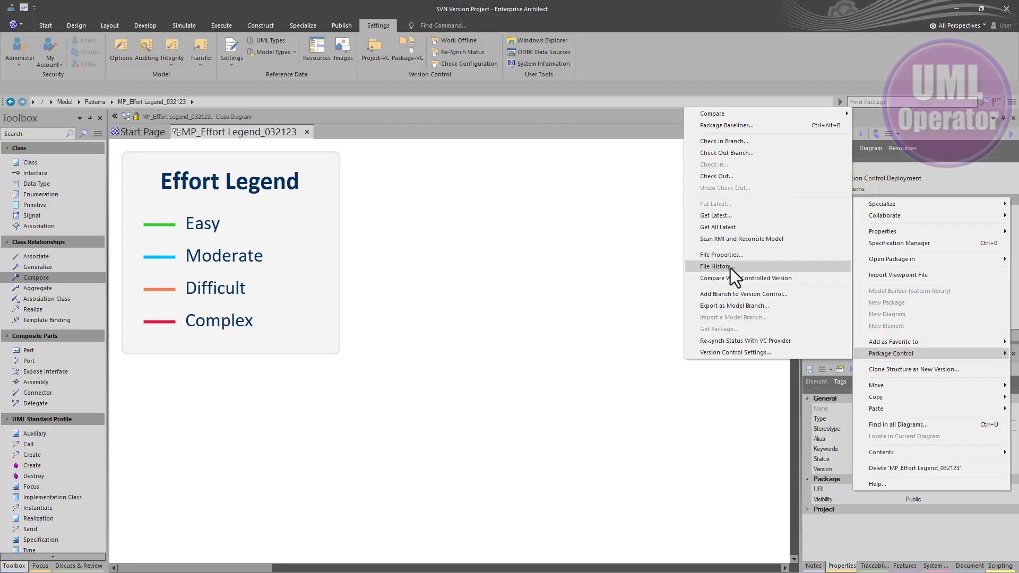
pyautogui.click(546, 401)
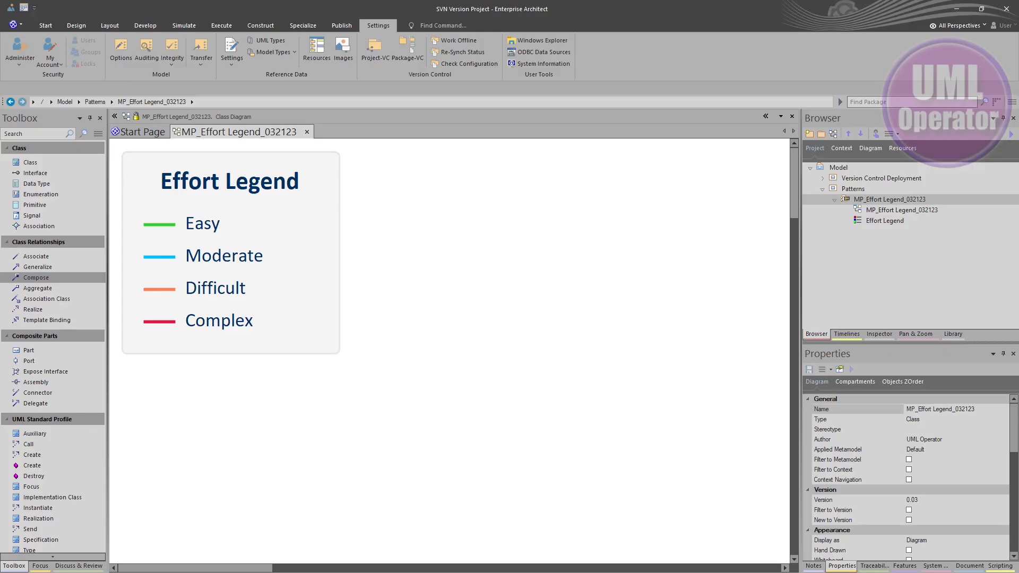
# Switch to the local ModelPatterns folder and inspect MP_Effort Legend_032123.xml and its available commands in the TortoiseSVN repository browser
pyautogui.hotkey('alt', 'Tab')
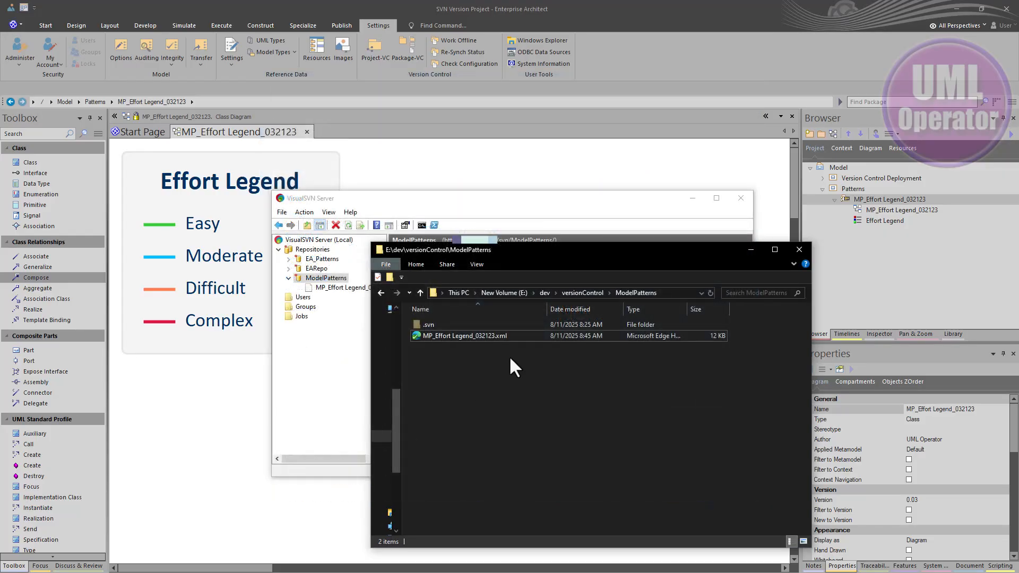
pyautogui.rightClick(463, 335)
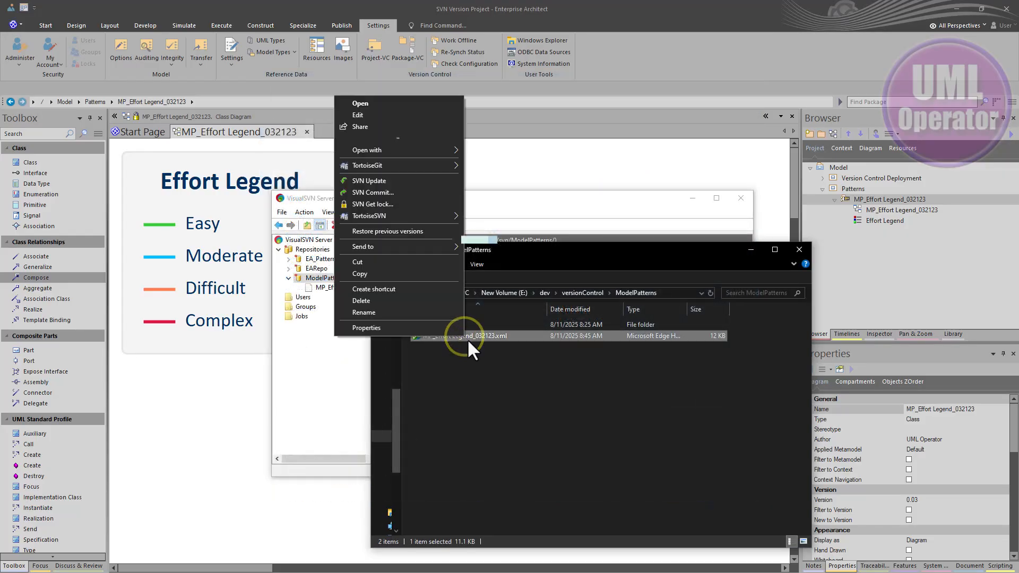
pyautogui.moveTo(387, 216)
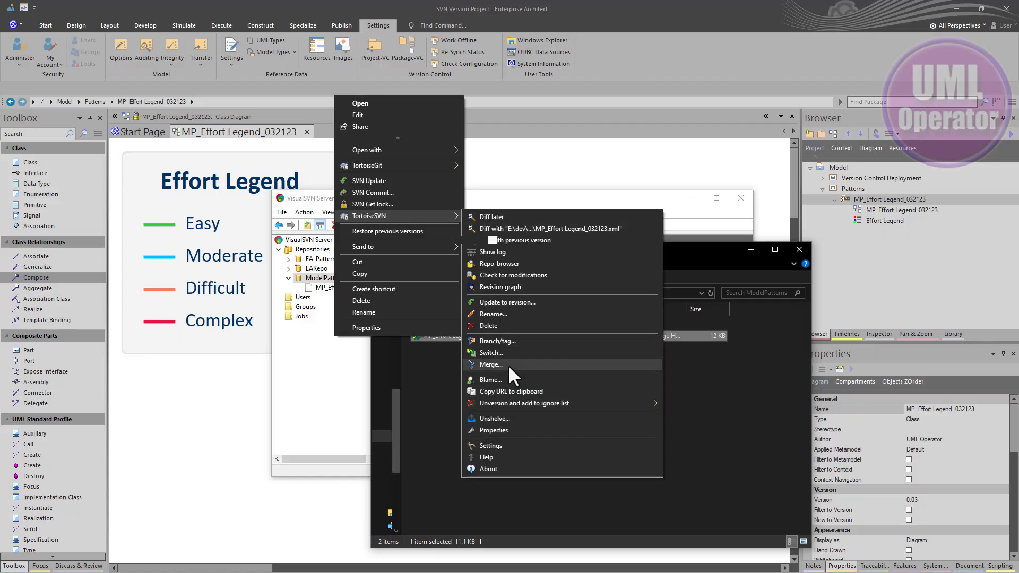
pyautogui.click(506, 264)
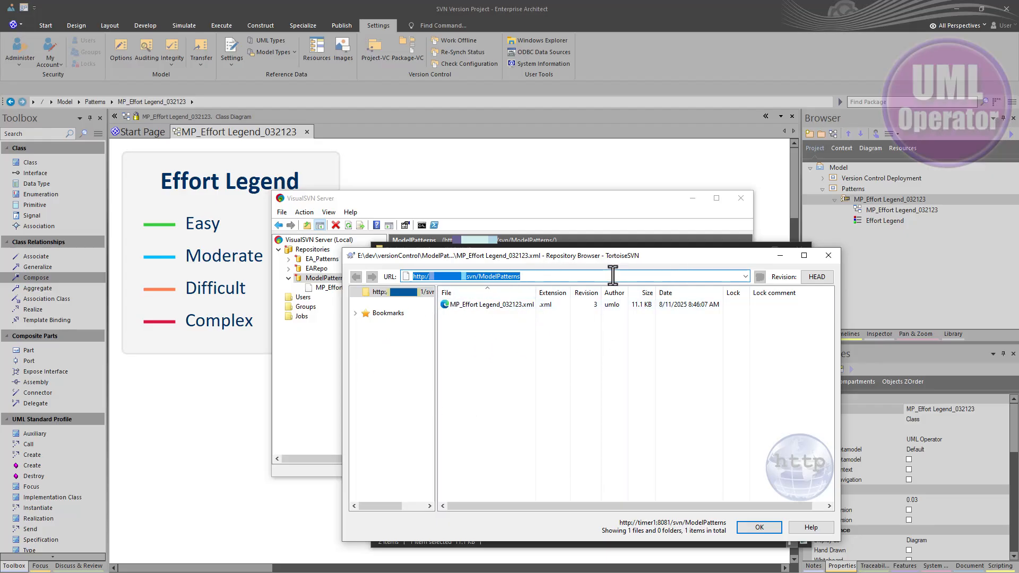
pyautogui.click(495, 302)
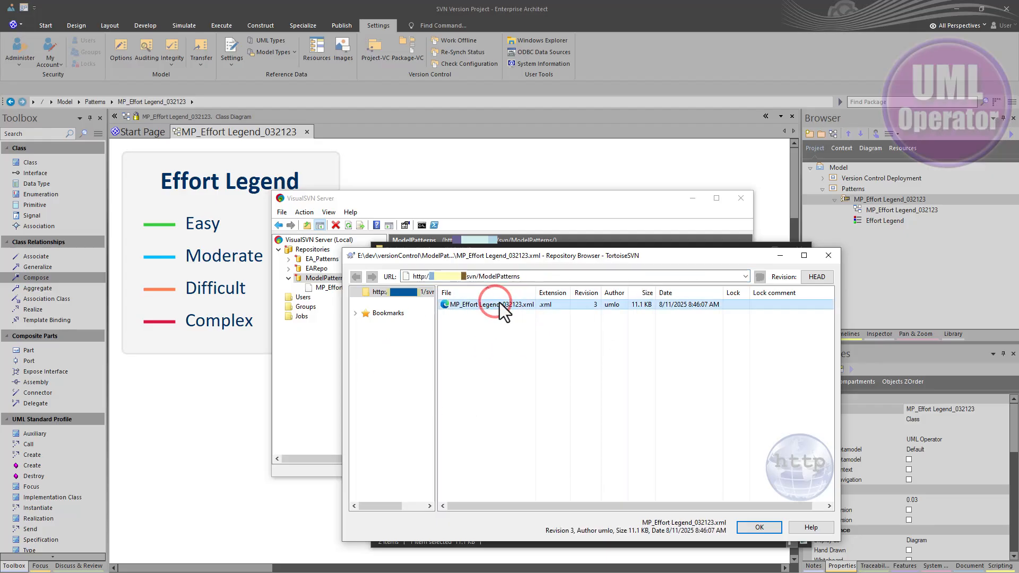
pyautogui.rightClick(499, 304)
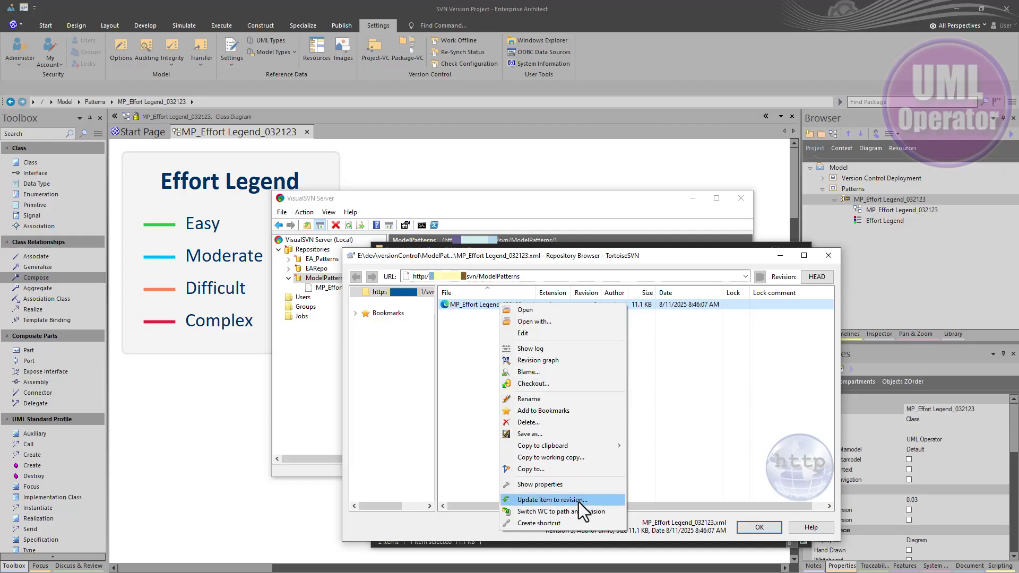
pyautogui.click(465, 391)
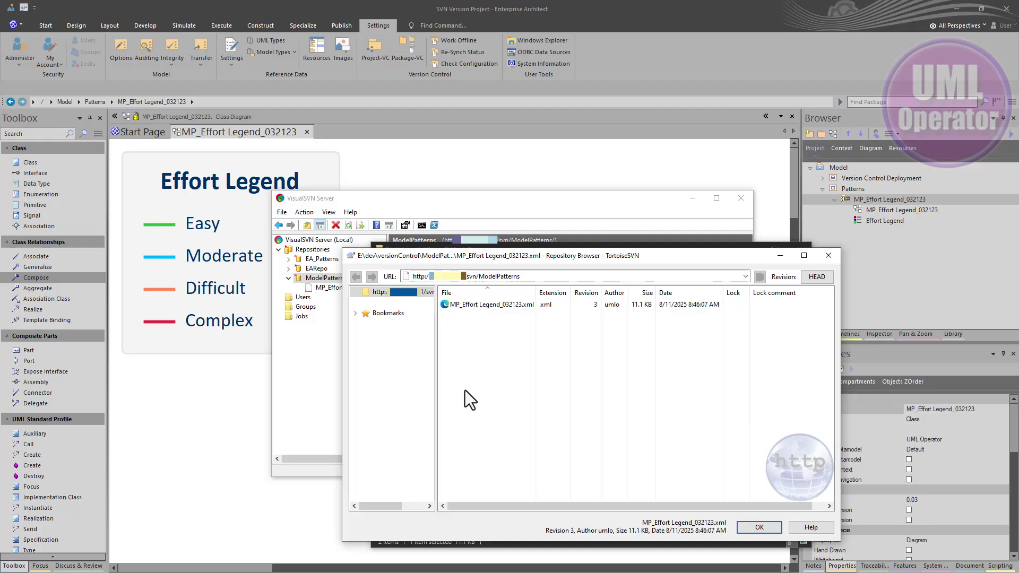
pyautogui.click(828, 256)
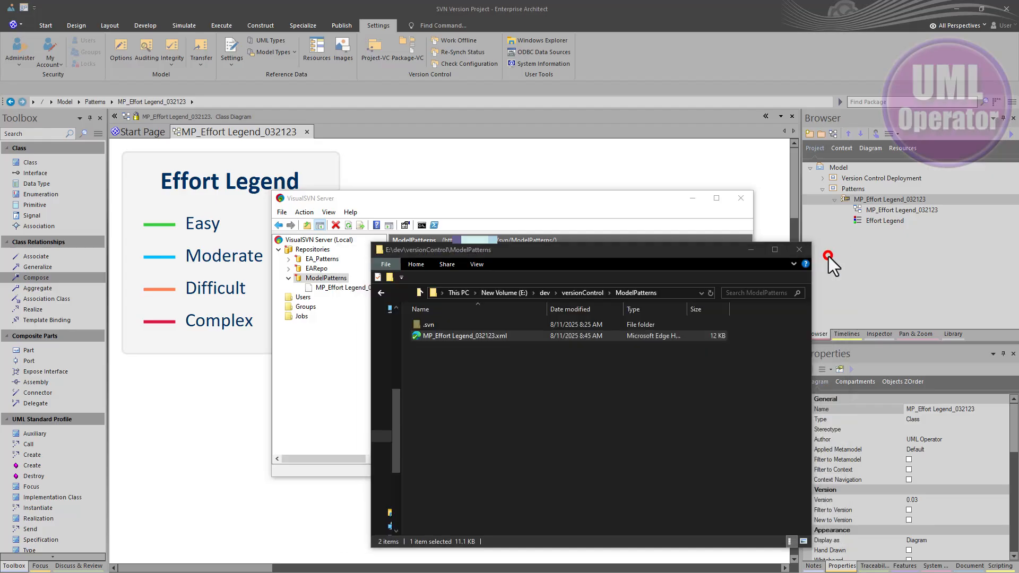
# Review the SVN update, commit, lock and TortoiseSVN commands offered for the local MP_Effort Legend_032123.xml file
pyautogui.rightClick(460, 335)
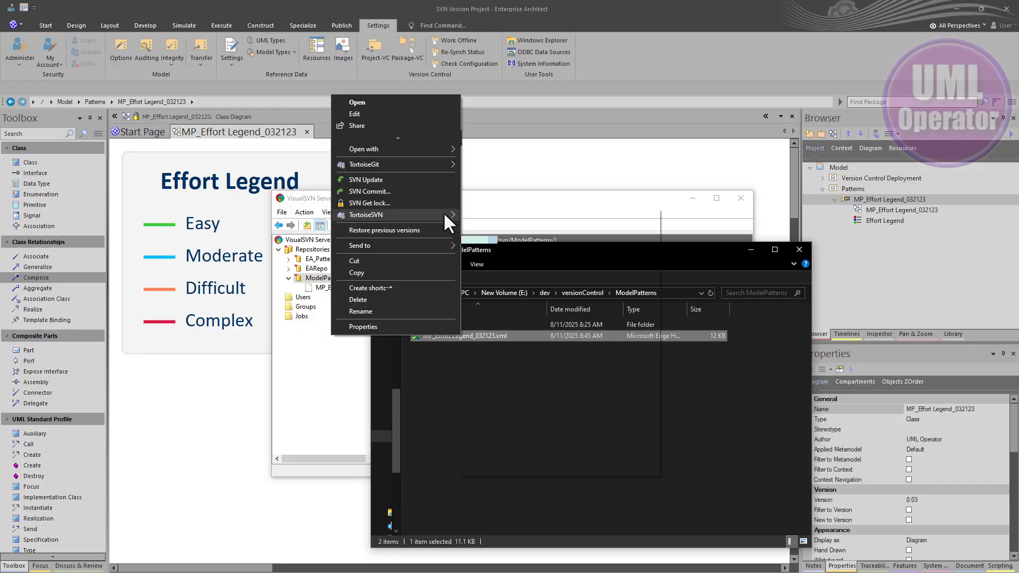
pyautogui.moveTo(443, 212)
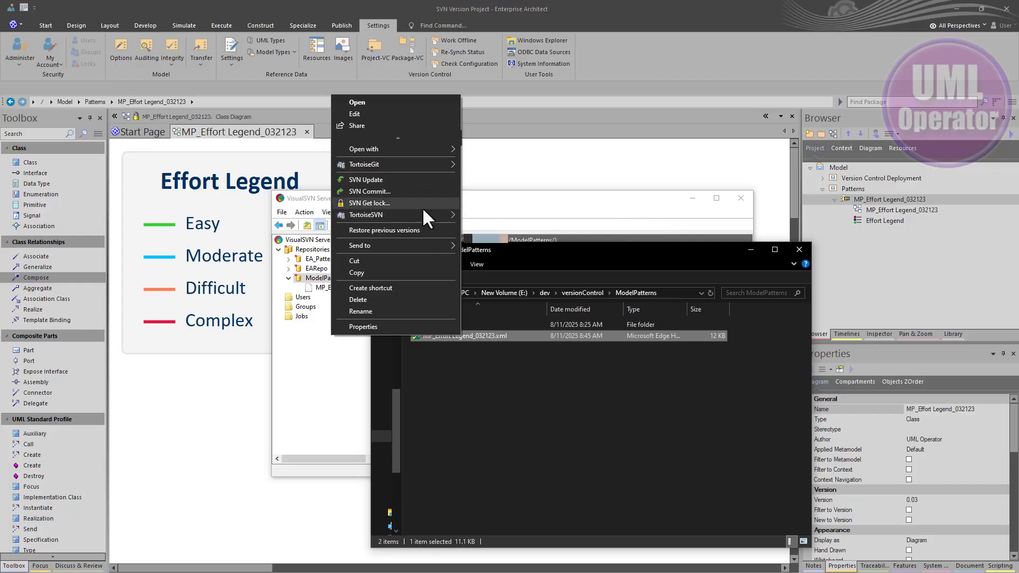
pyautogui.click(533, 398)
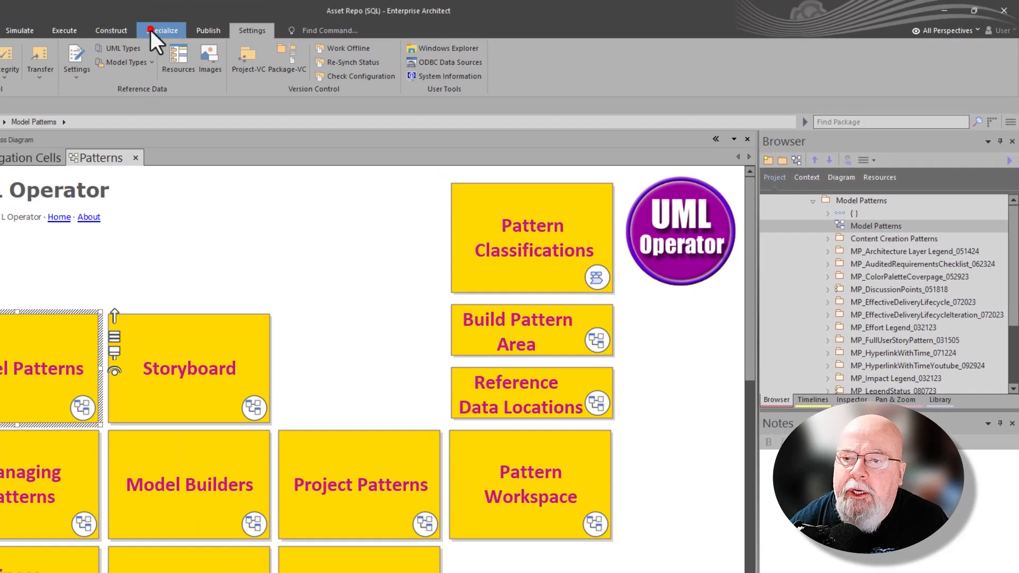
# In the Asset Repo project, review the technology publishing options, including publishing a diagram as a pattern
pyautogui.click(151, 29)
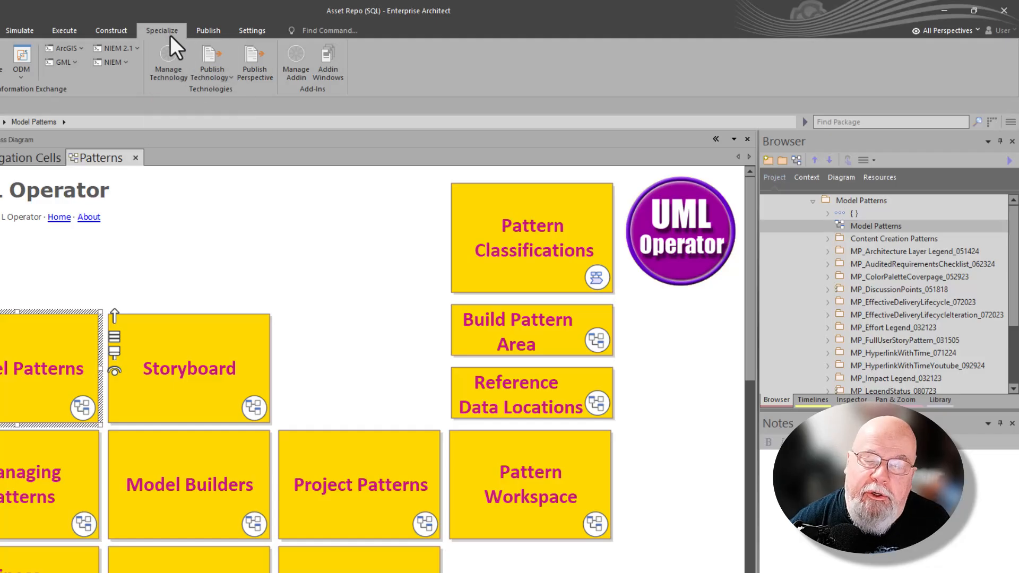
pyautogui.click(211, 77)
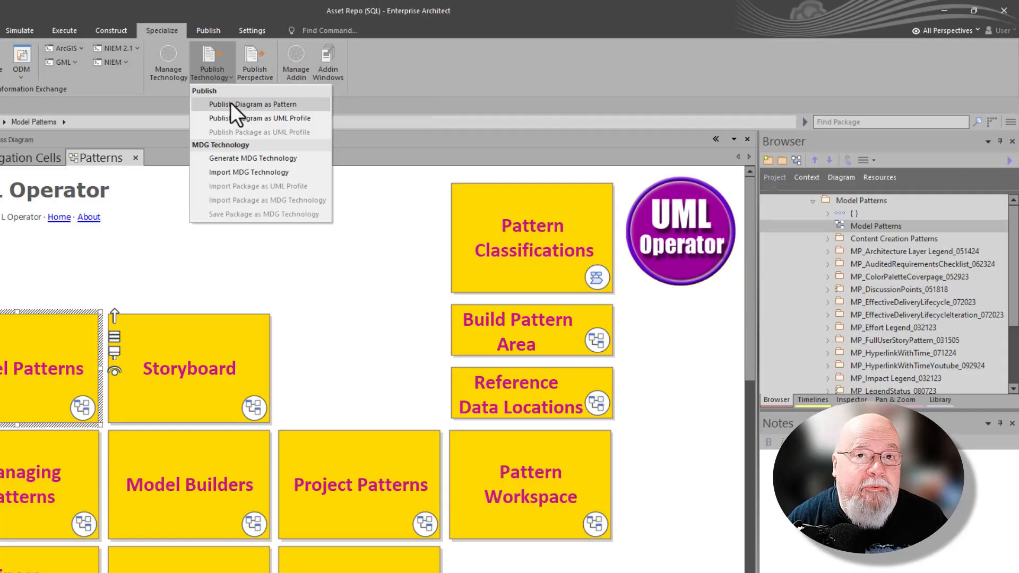
pyautogui.click(335, 255)
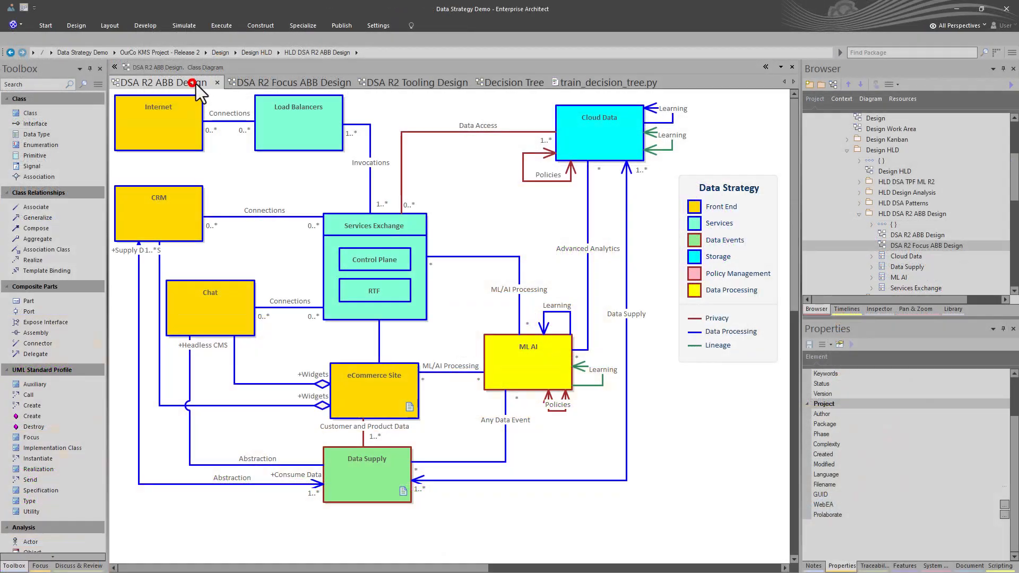
# In the Data Strategy Demo project, look through the Focus ABB Design, Tooling Design, Decision Tree and train_decision_tree.py views
pyautogui.click(243, 83)
pyautogui.click(386, 83)
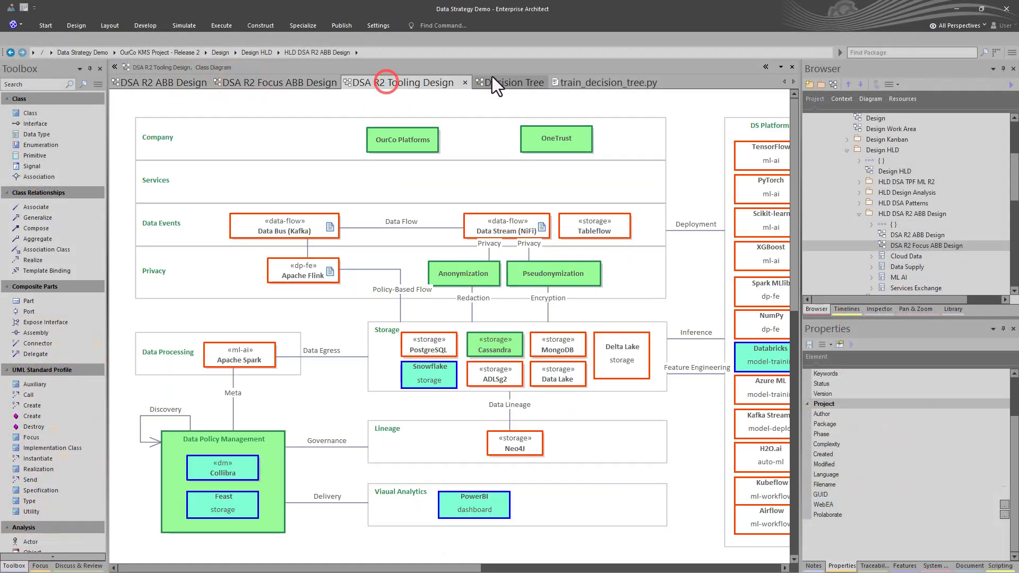
pyautogui.click(505, 79)
pyautogui.click(574, 83)
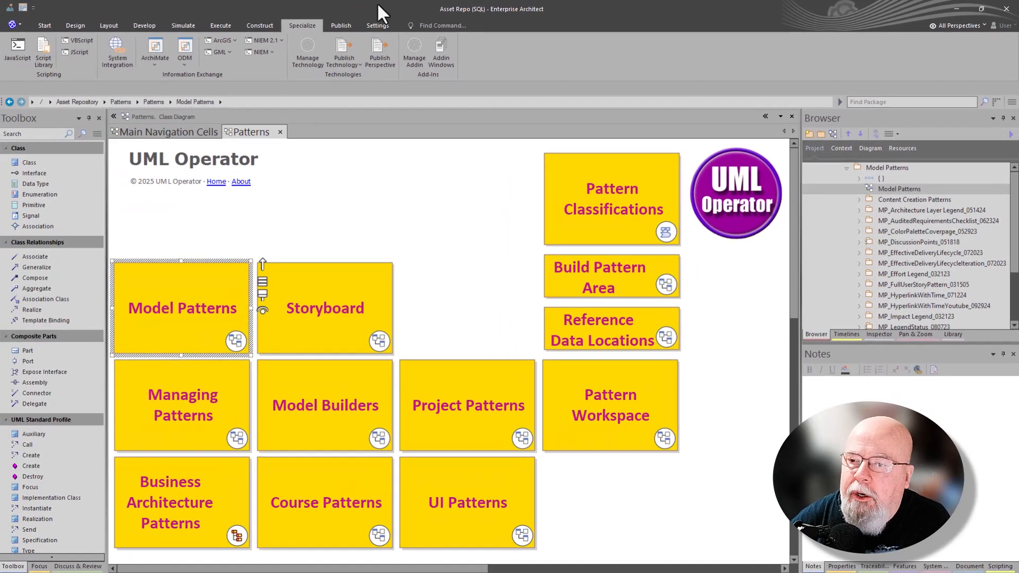
# Return to the SVN windows and compare the local MP_Effort Legend_032123.xml file and its SVN commands with its VisualSVN Server repository entry
pyautogui.click(960, 3)
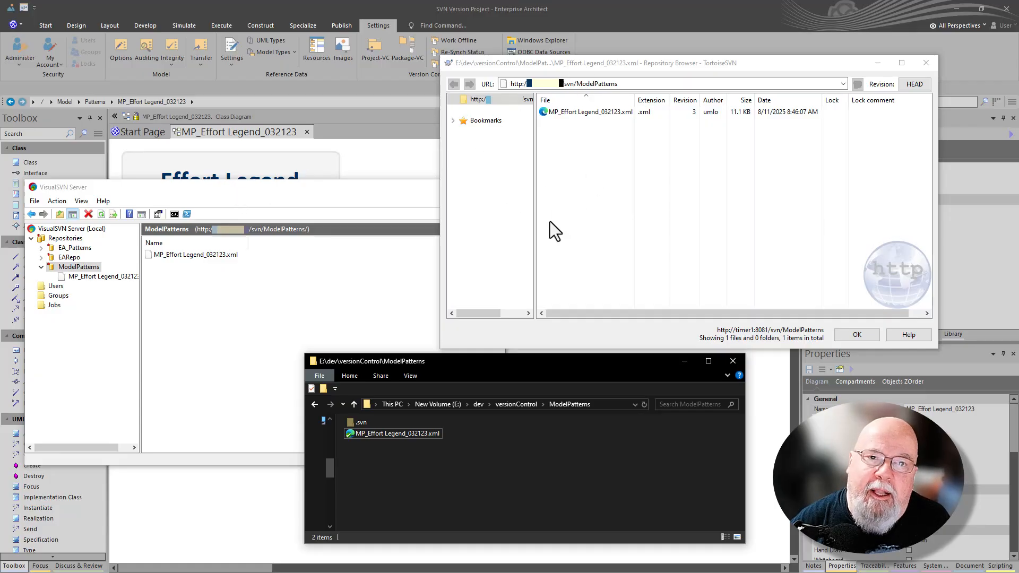
pyautogui.rightClick(407, 433)
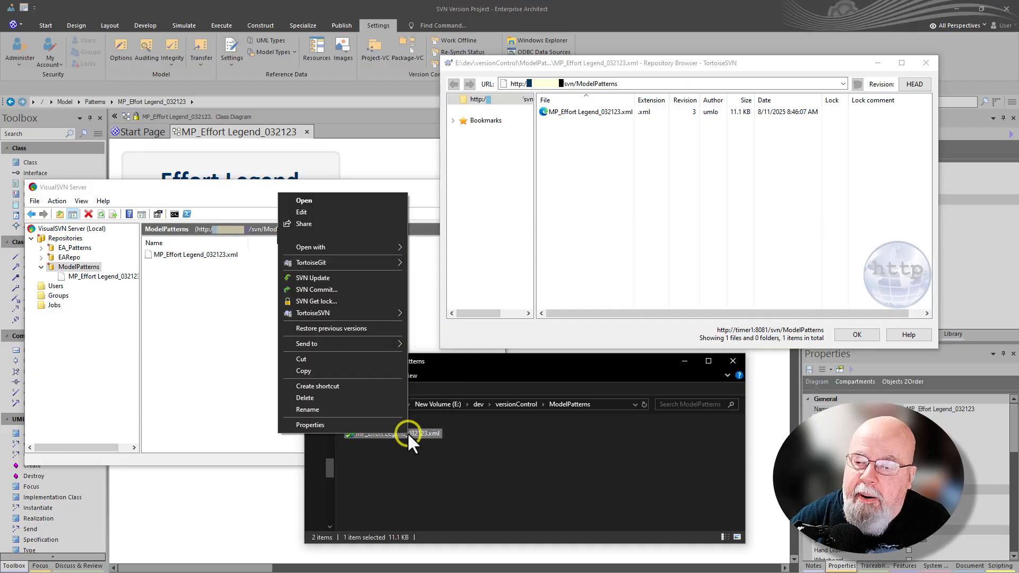
pyautogui.moveTo(363, 312)
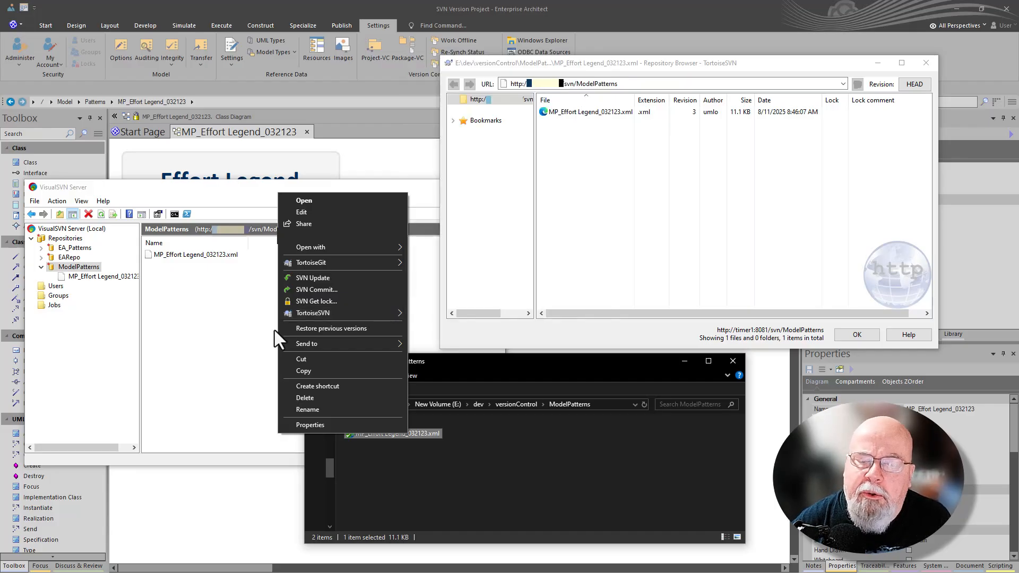
pyautogui.click(208, 344)
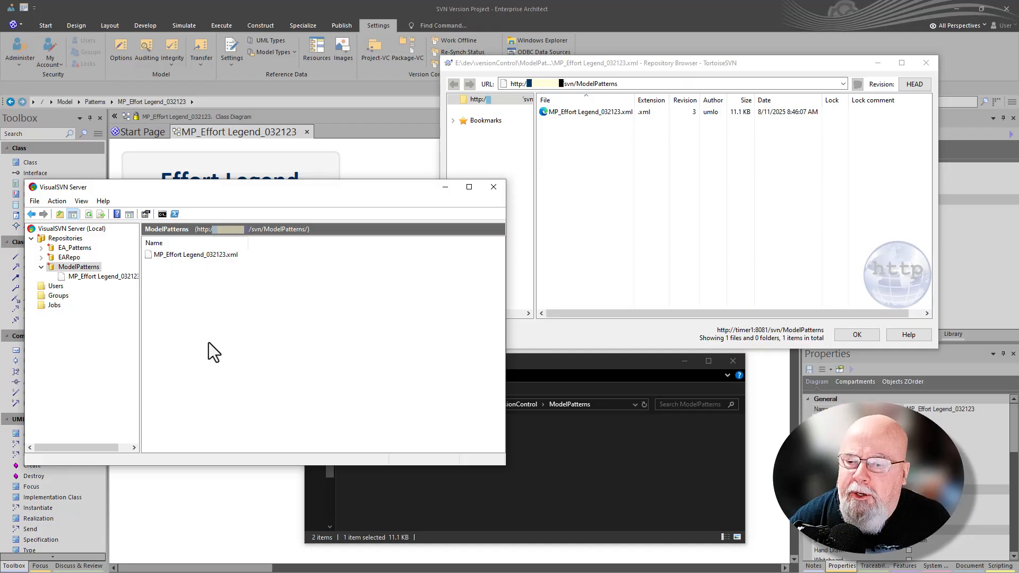
pyautogui.click(553, 362)
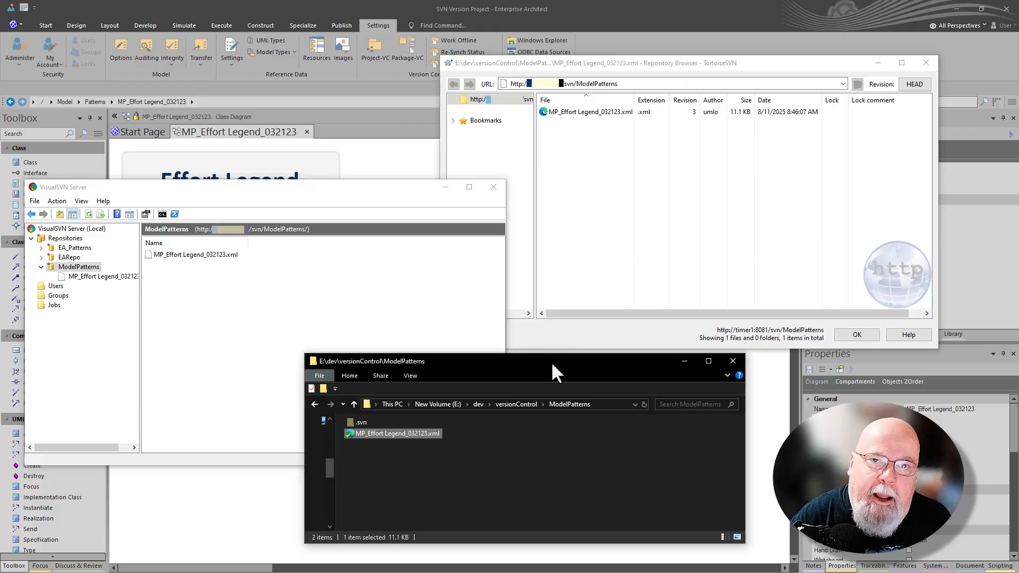